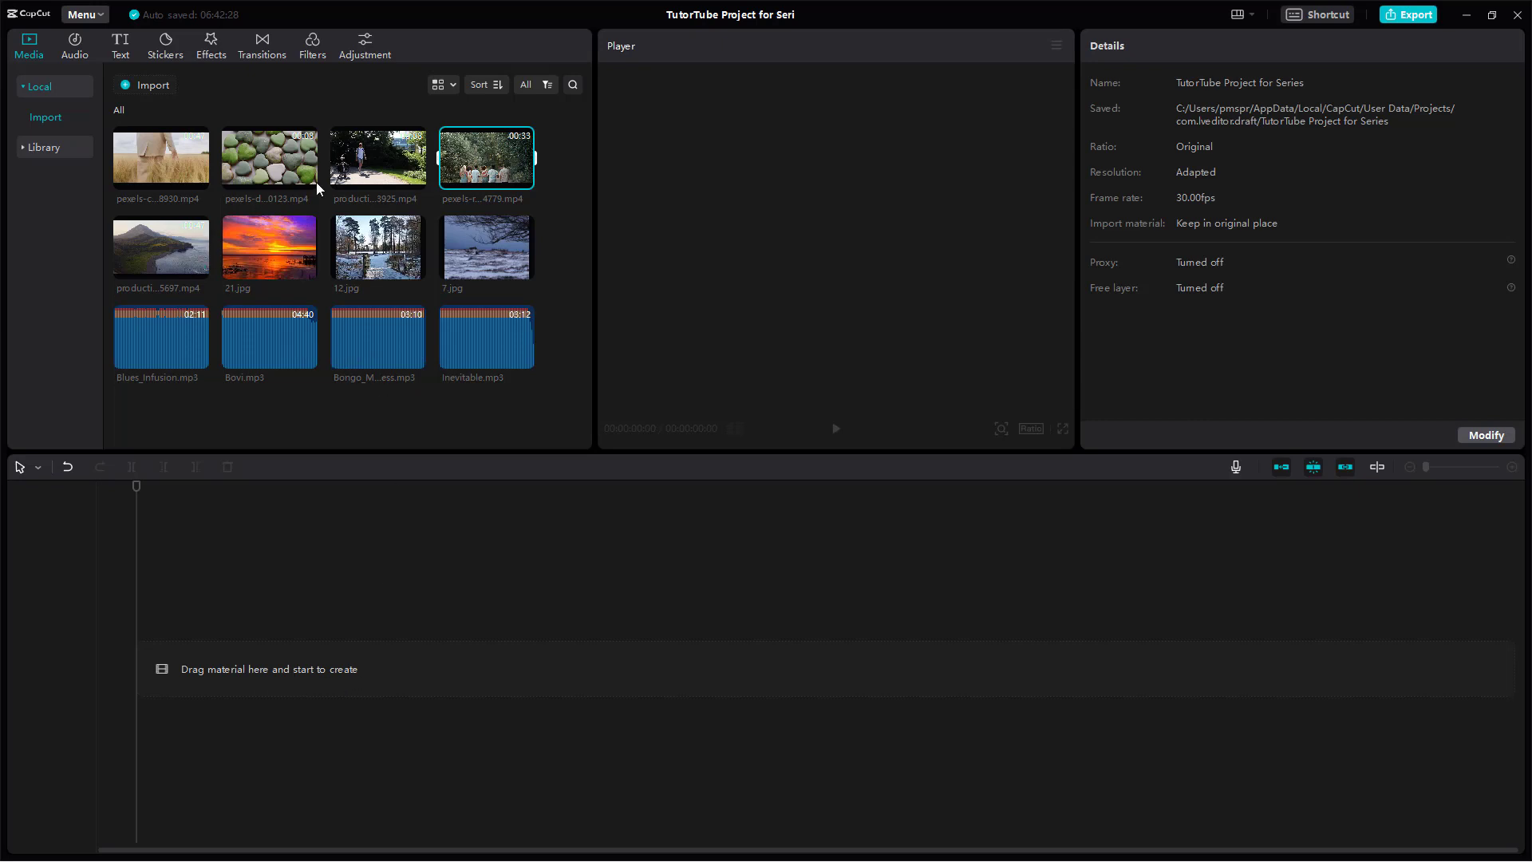
Step: Place the wheat-field clip pexels-cottonbro-10678930.mp4 on the main track and select it
drag(190, 152, 167, 672)
click(195, 659)
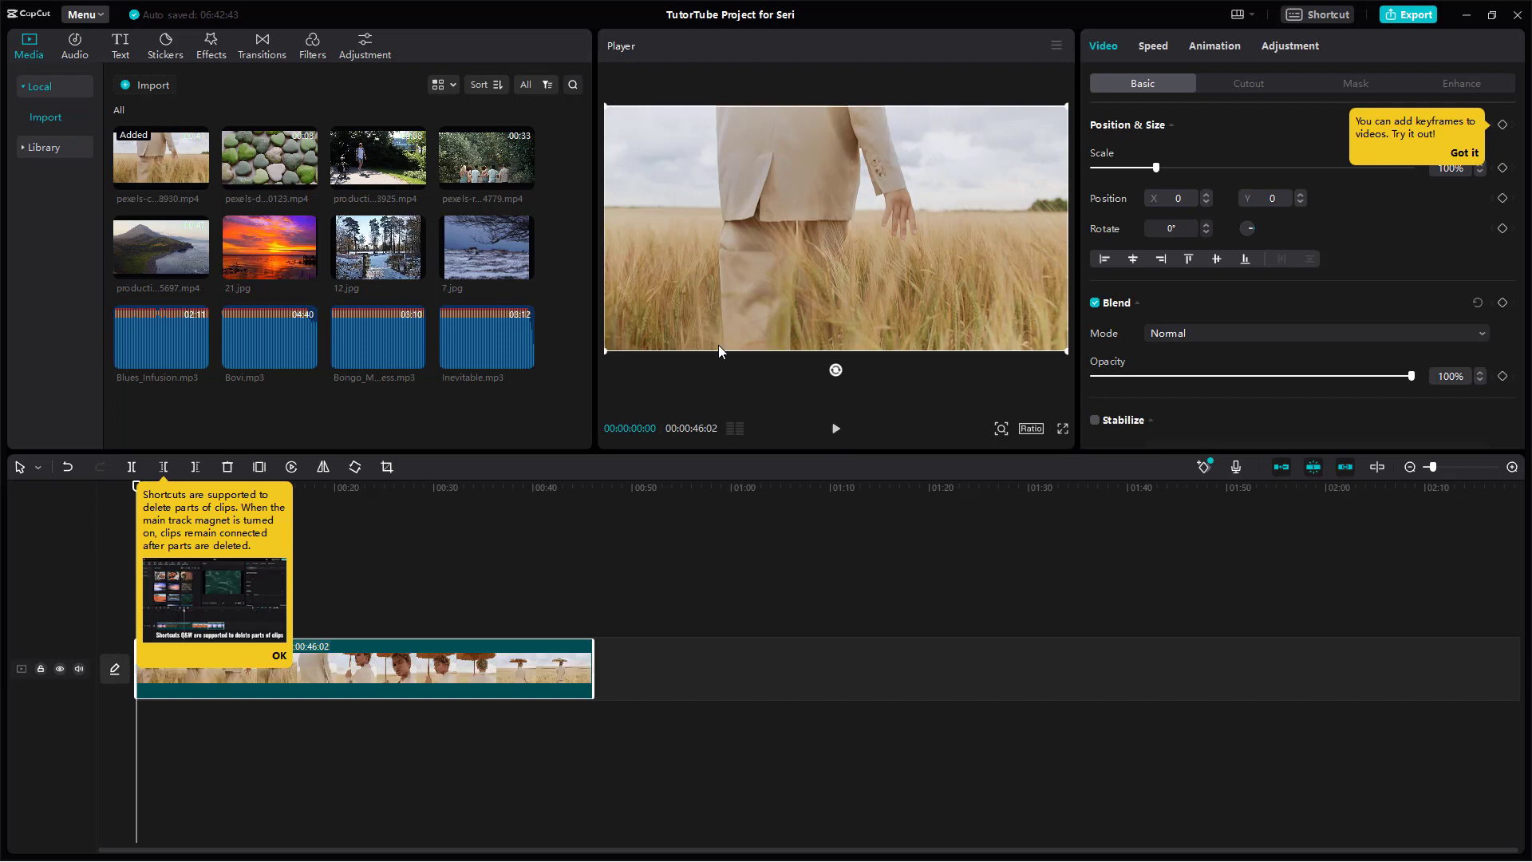
Step: Preview the wheat-field clip, dismiss the shortcuts tip, and return the playhead to 00:00:01:06
click(835, 429)
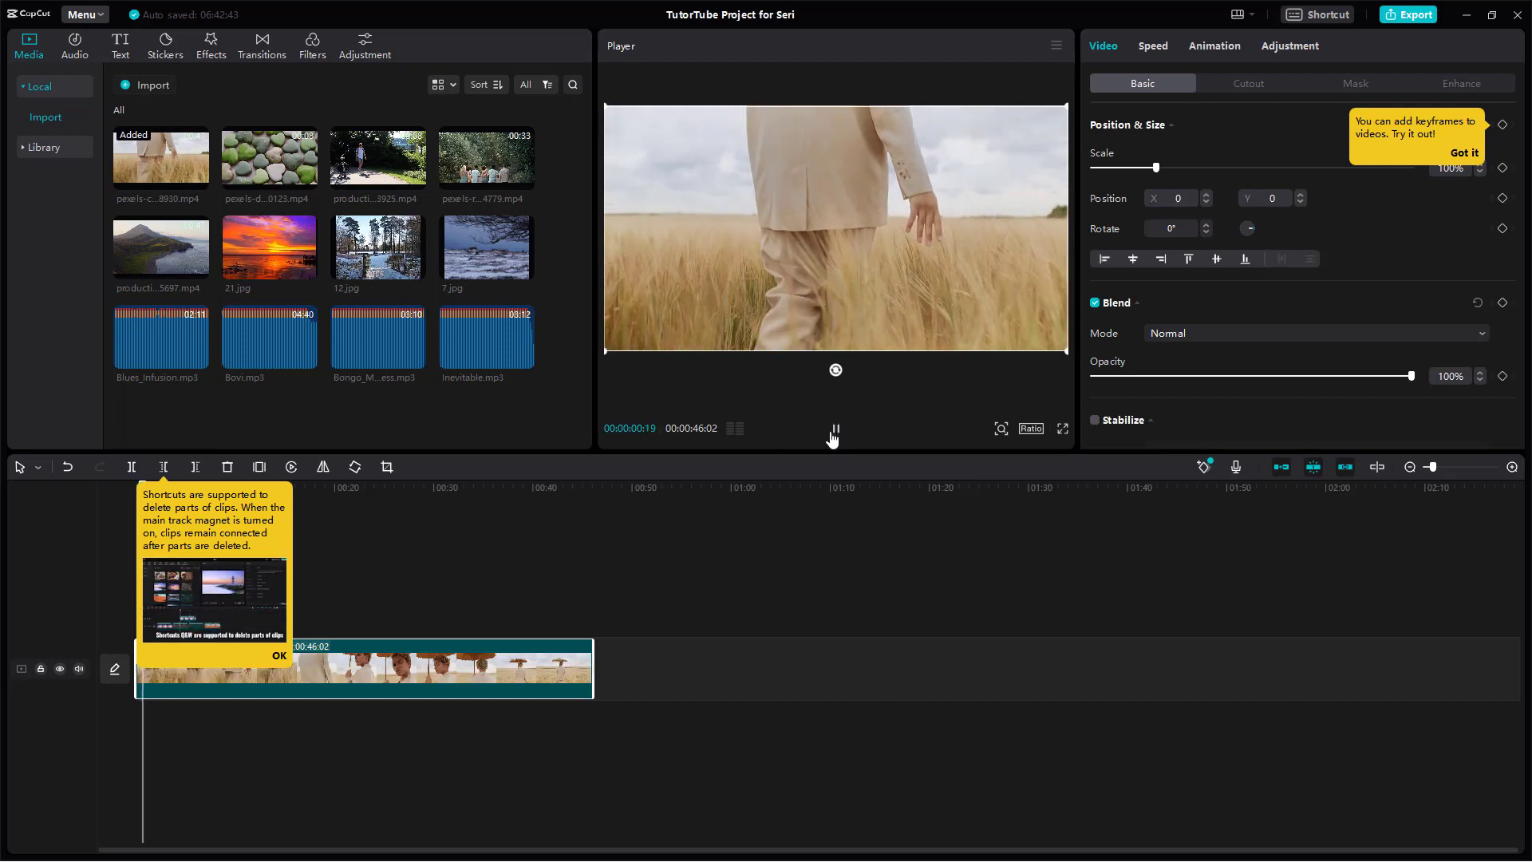
click(834, 430)
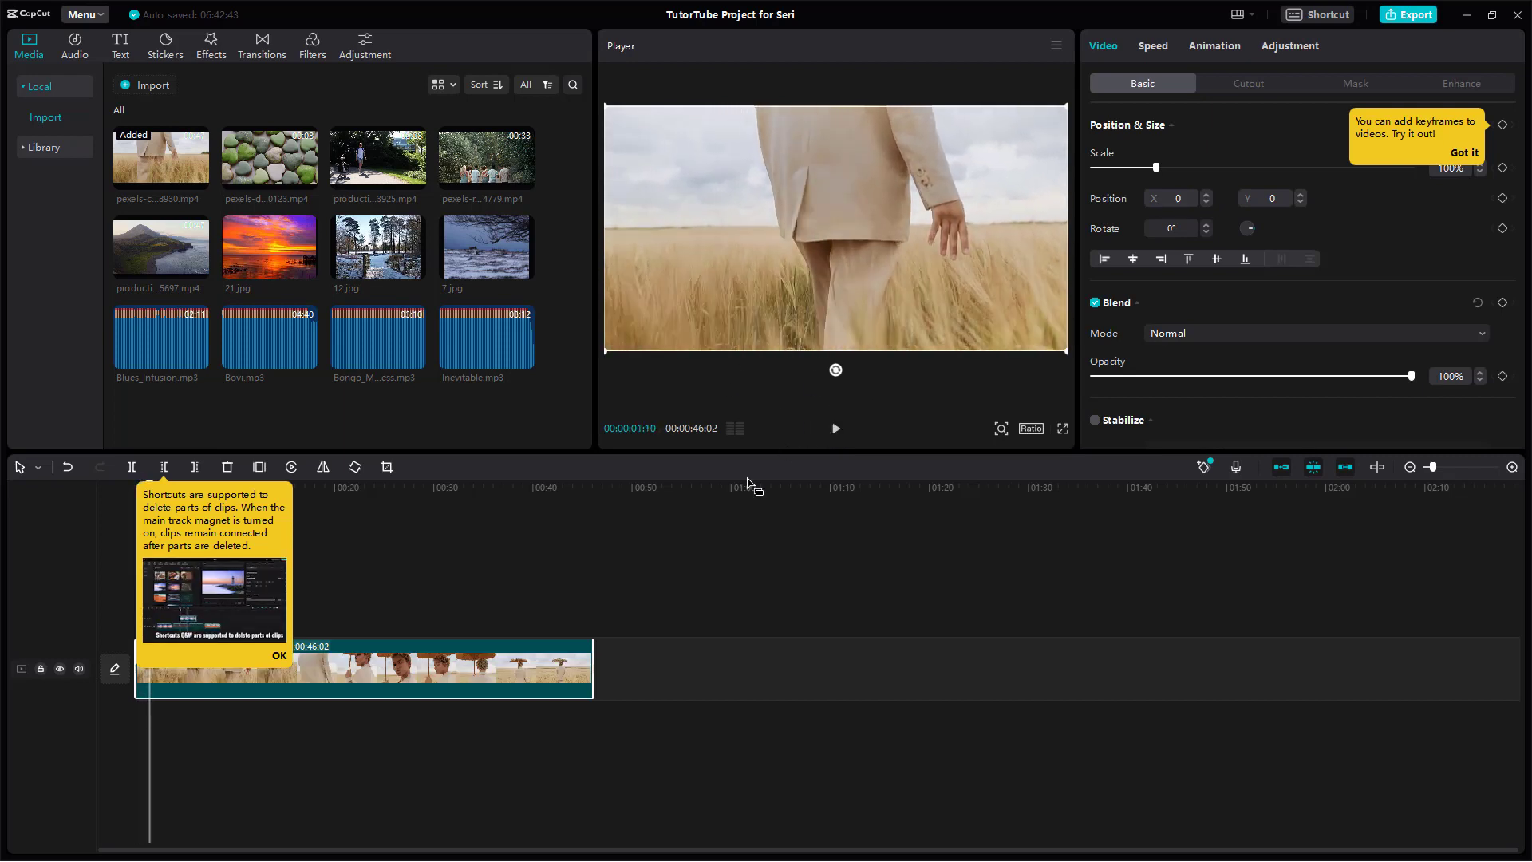
click(278, 656)
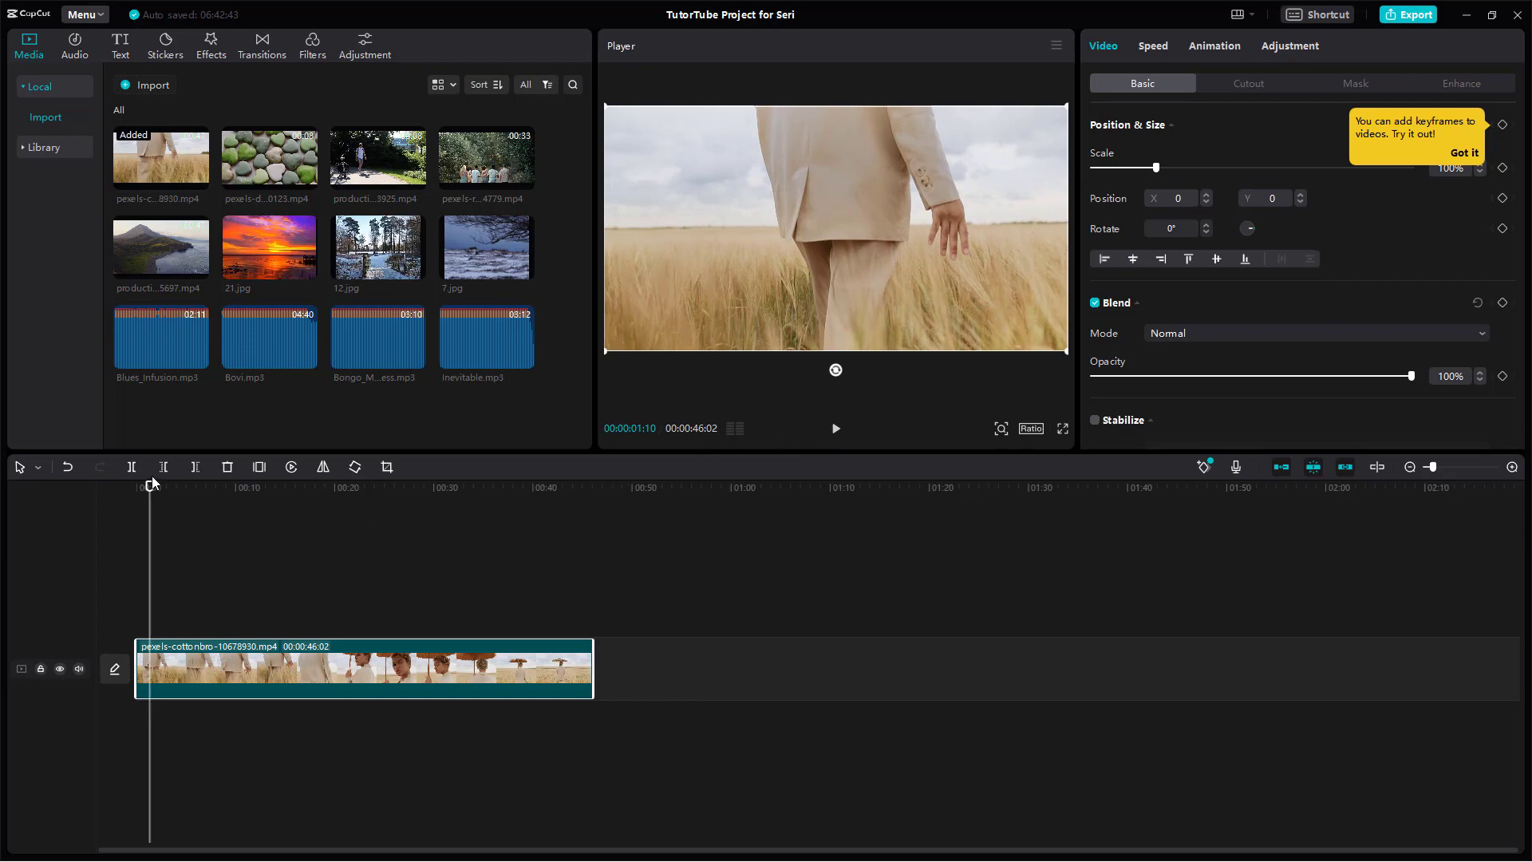
drag(149, 488, 503, 517)
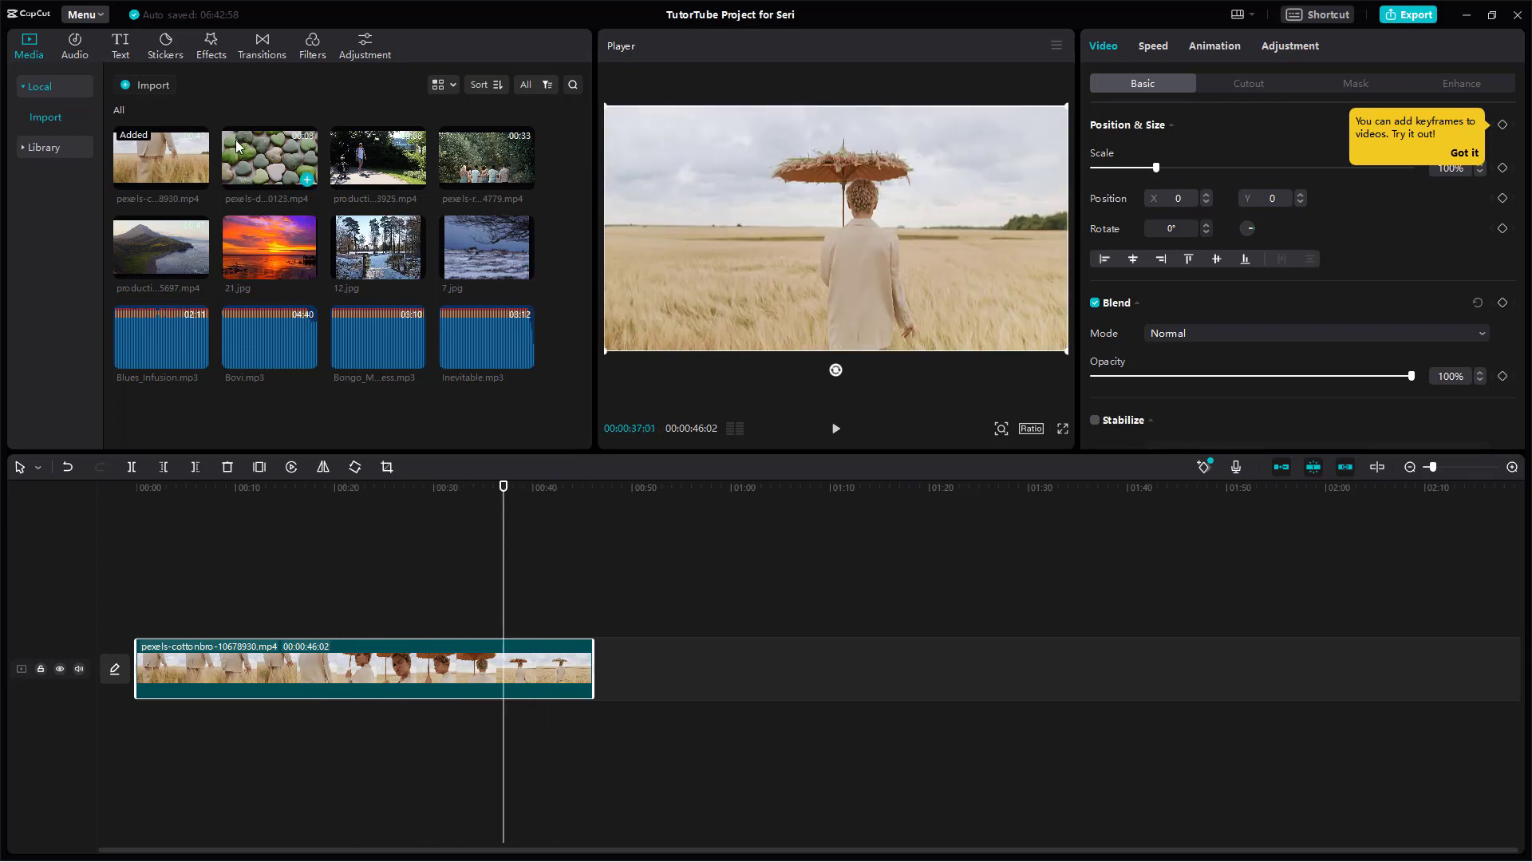
Step: Add the green stone-hearts clip right after the wheat-field clip and preview it
drag(253, 159, 613, 679)
drag(504, 491, 604, 514)
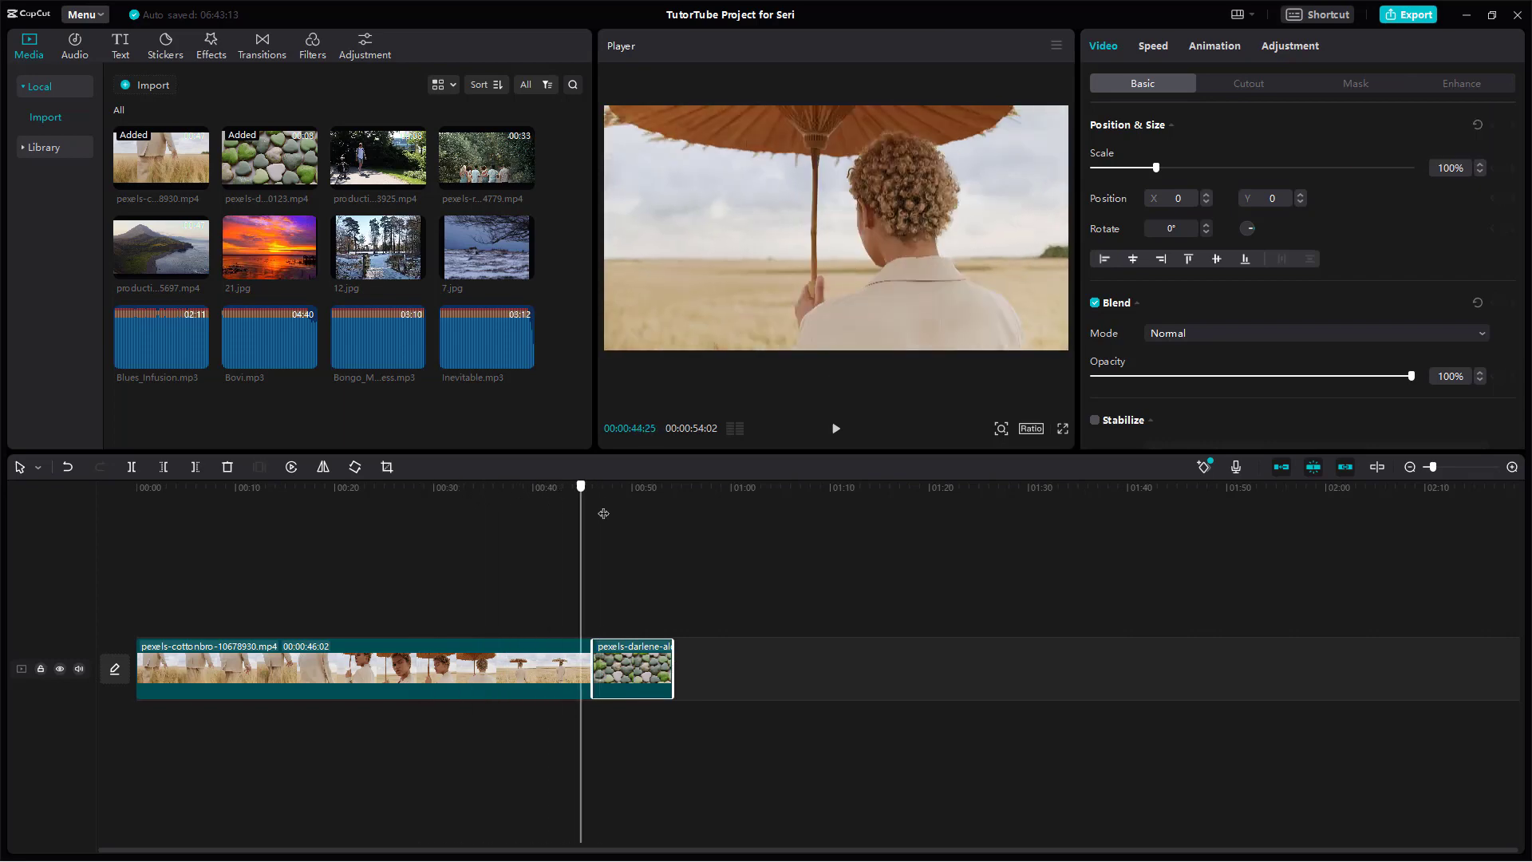
Step: Trim both ends of the wheat-field clip so it runs 00:00:33:23
click(340, 671)
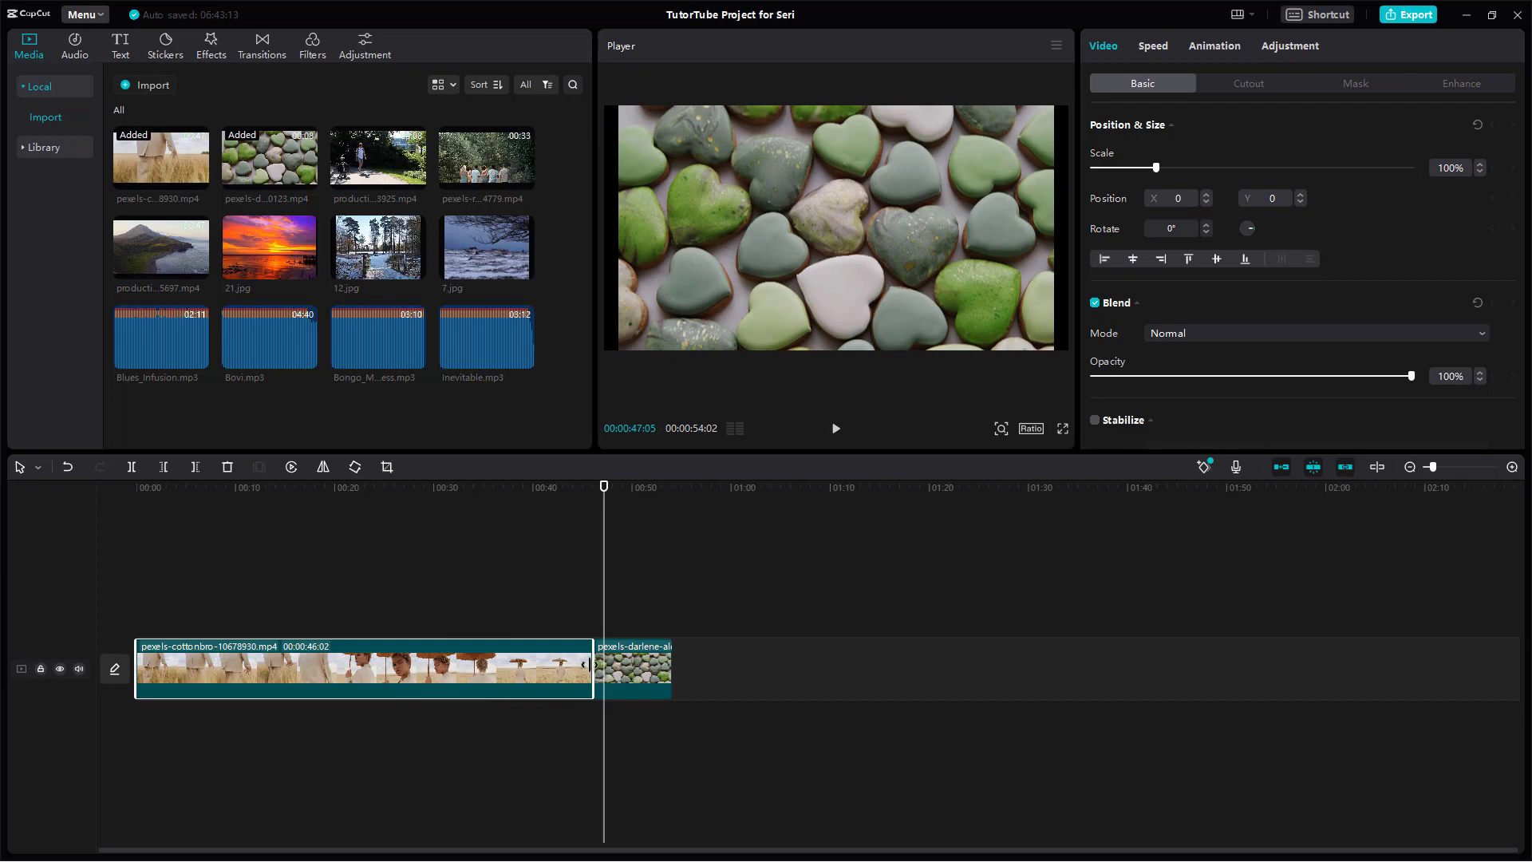
drag(589, 665, 343, 664)
drag(132, 664, 471, 674)
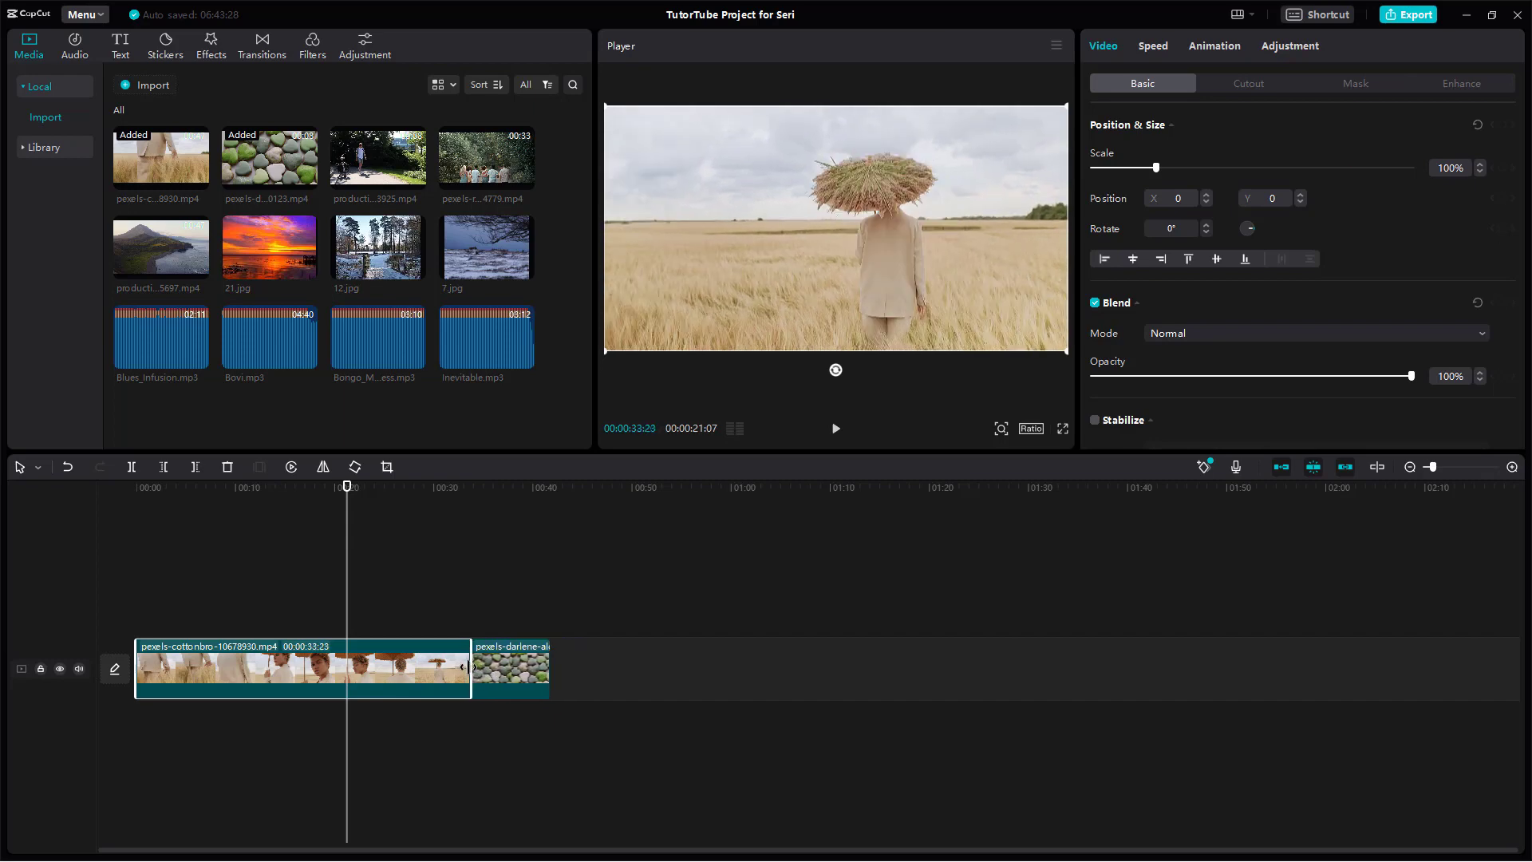
drag(348, 489, 513, 545)
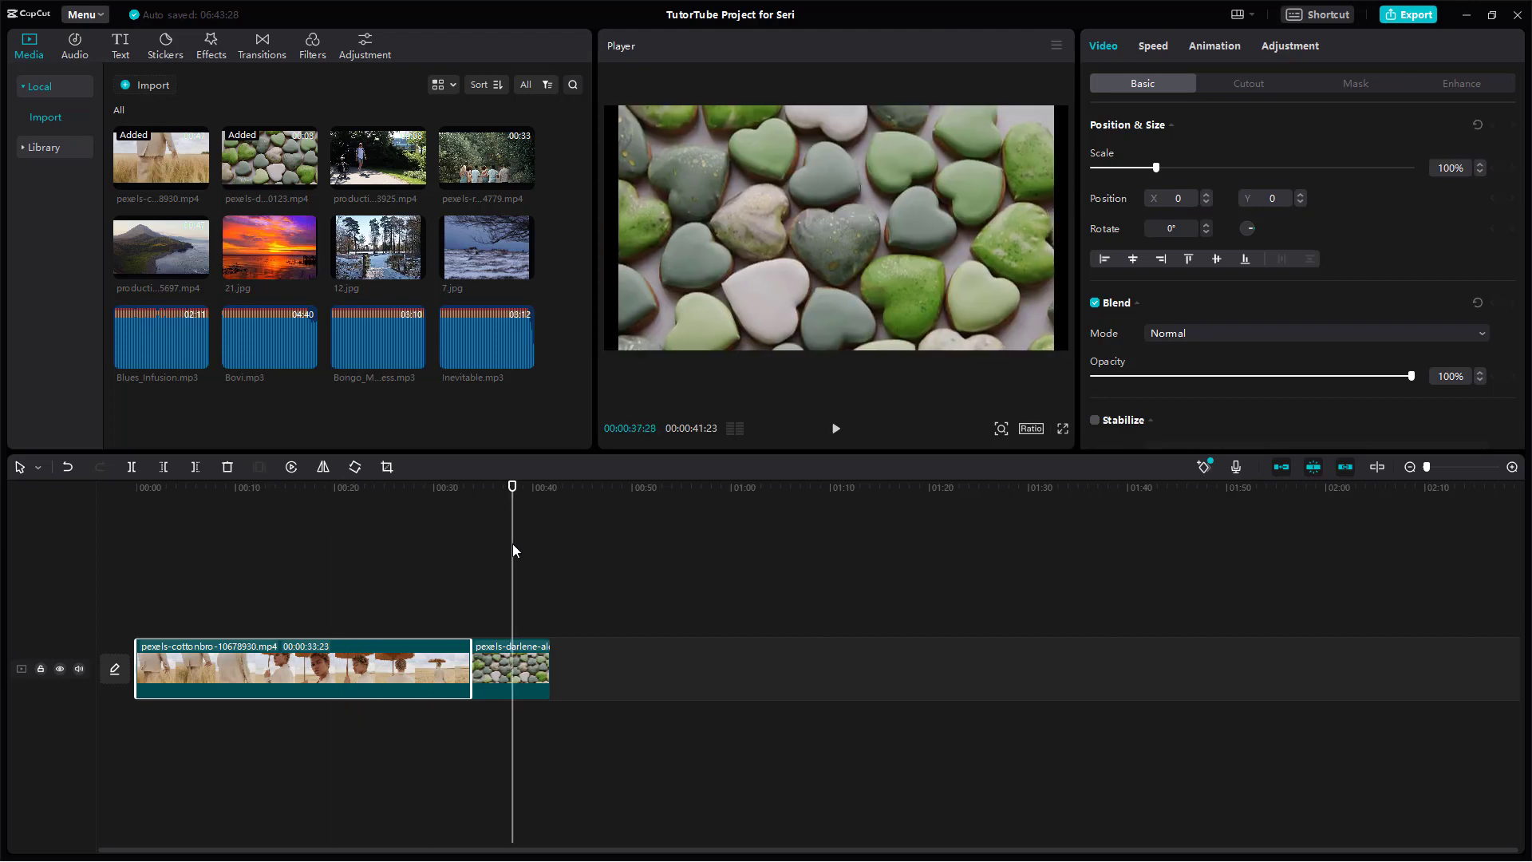
click(849, 284)
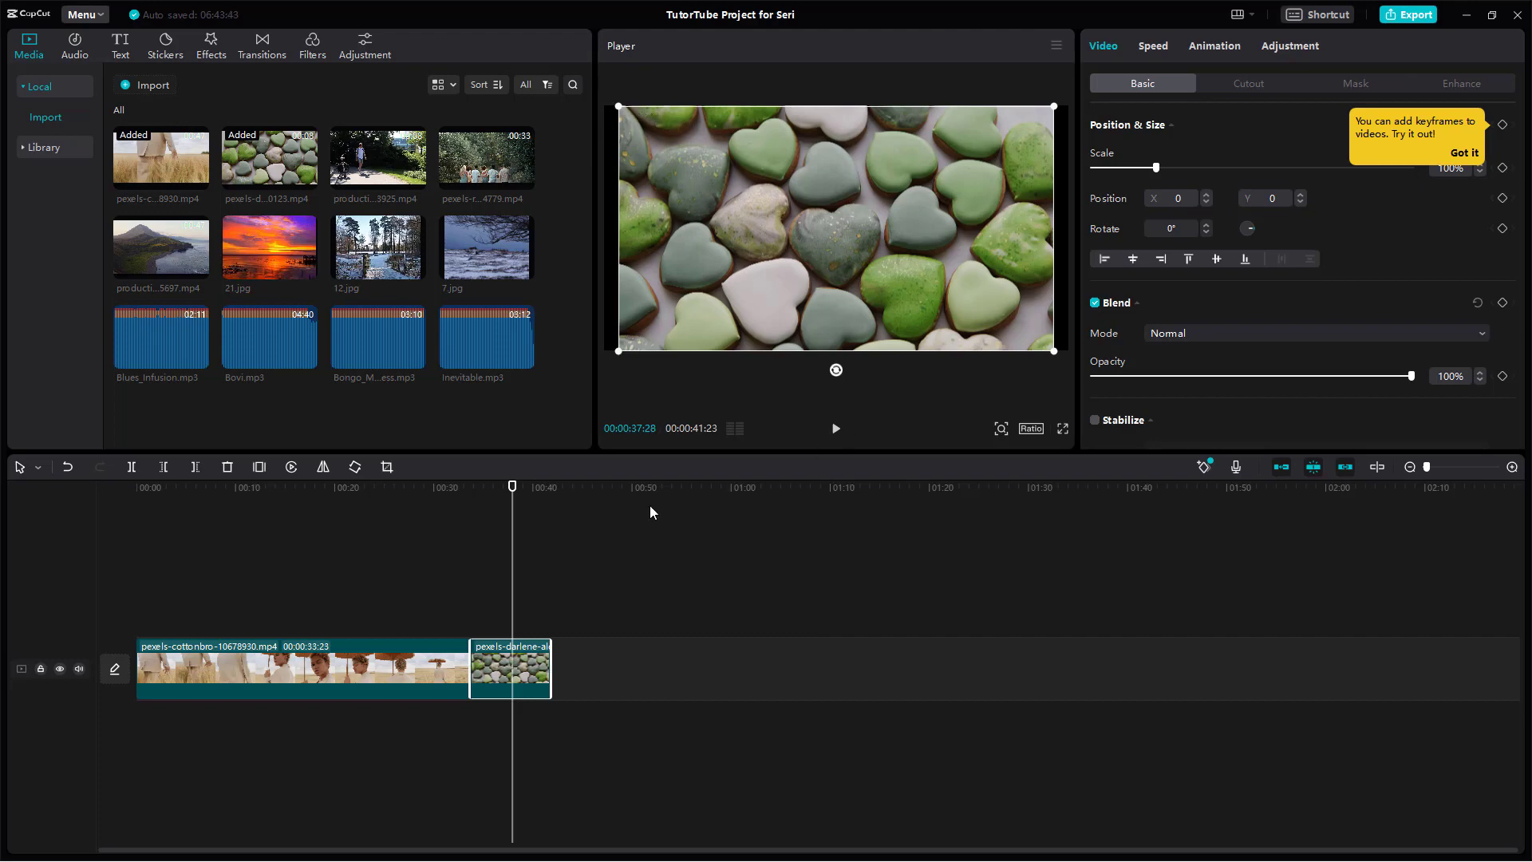
click(403, 690)
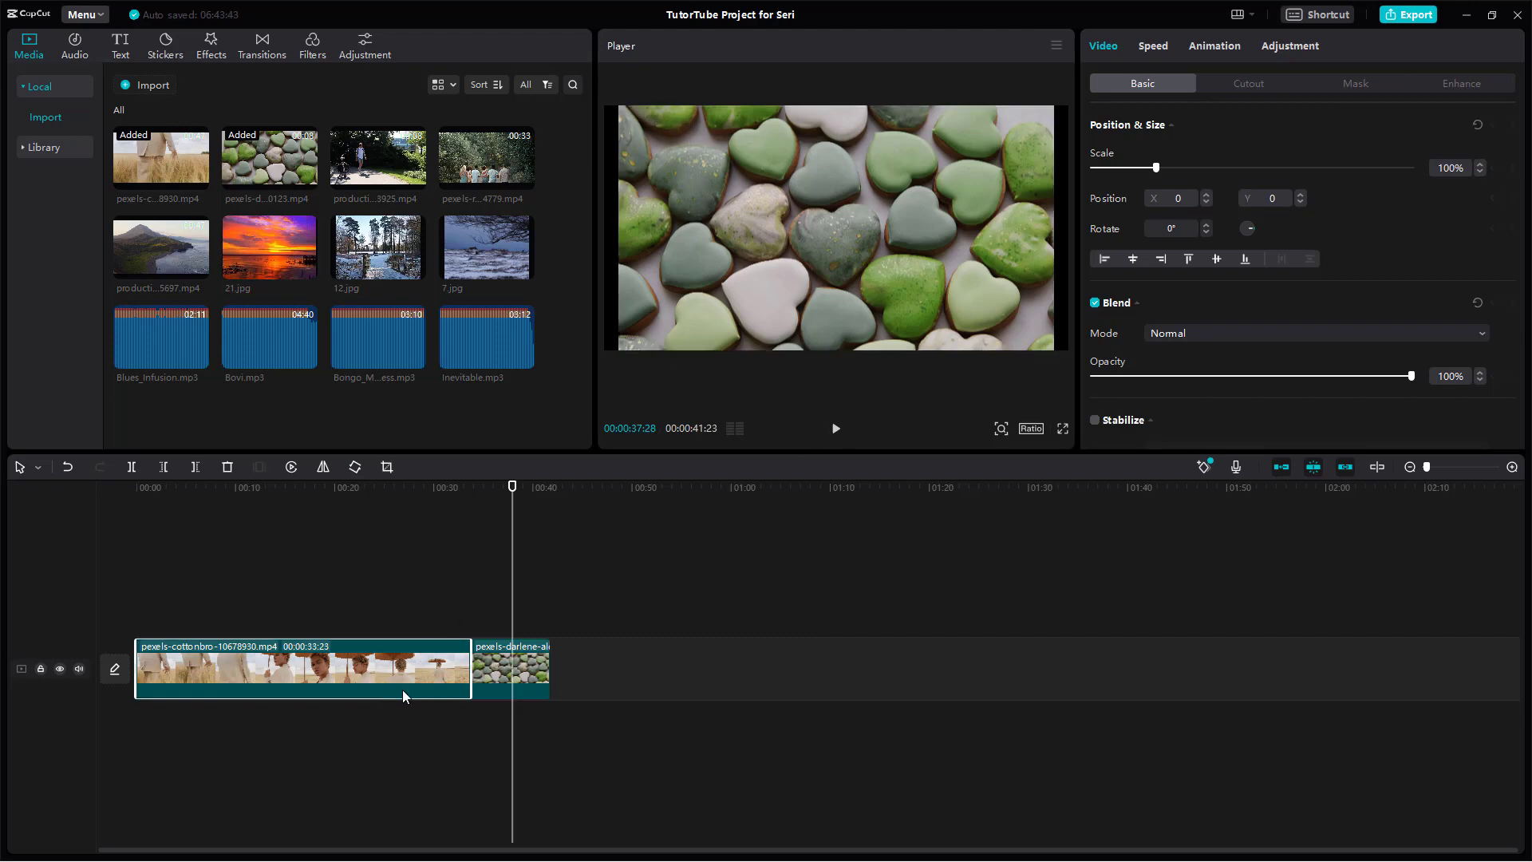
drag(516, 487, 330, 490)
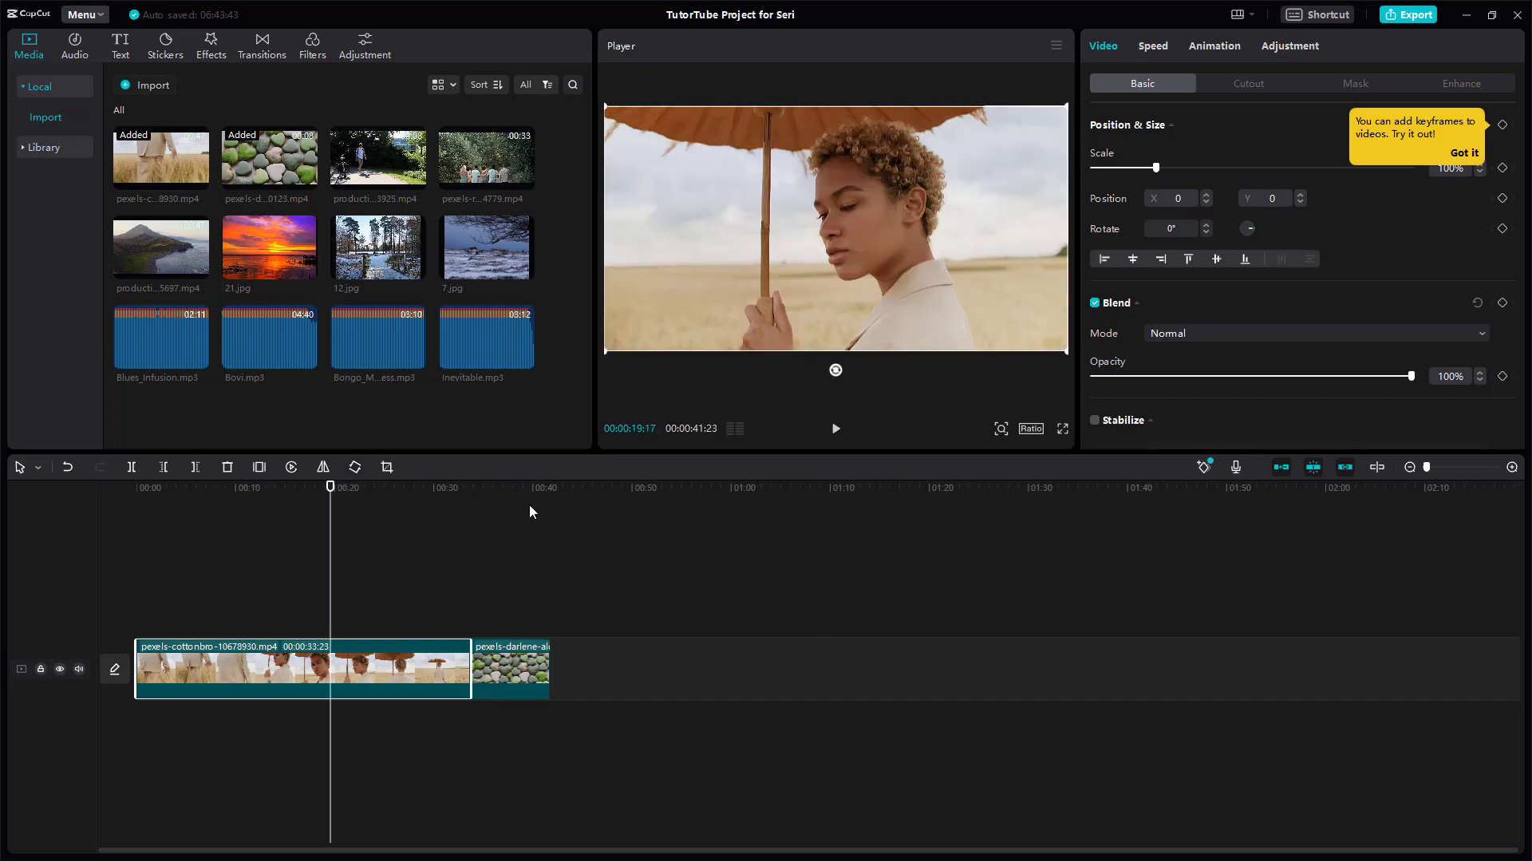
click(515, 662)
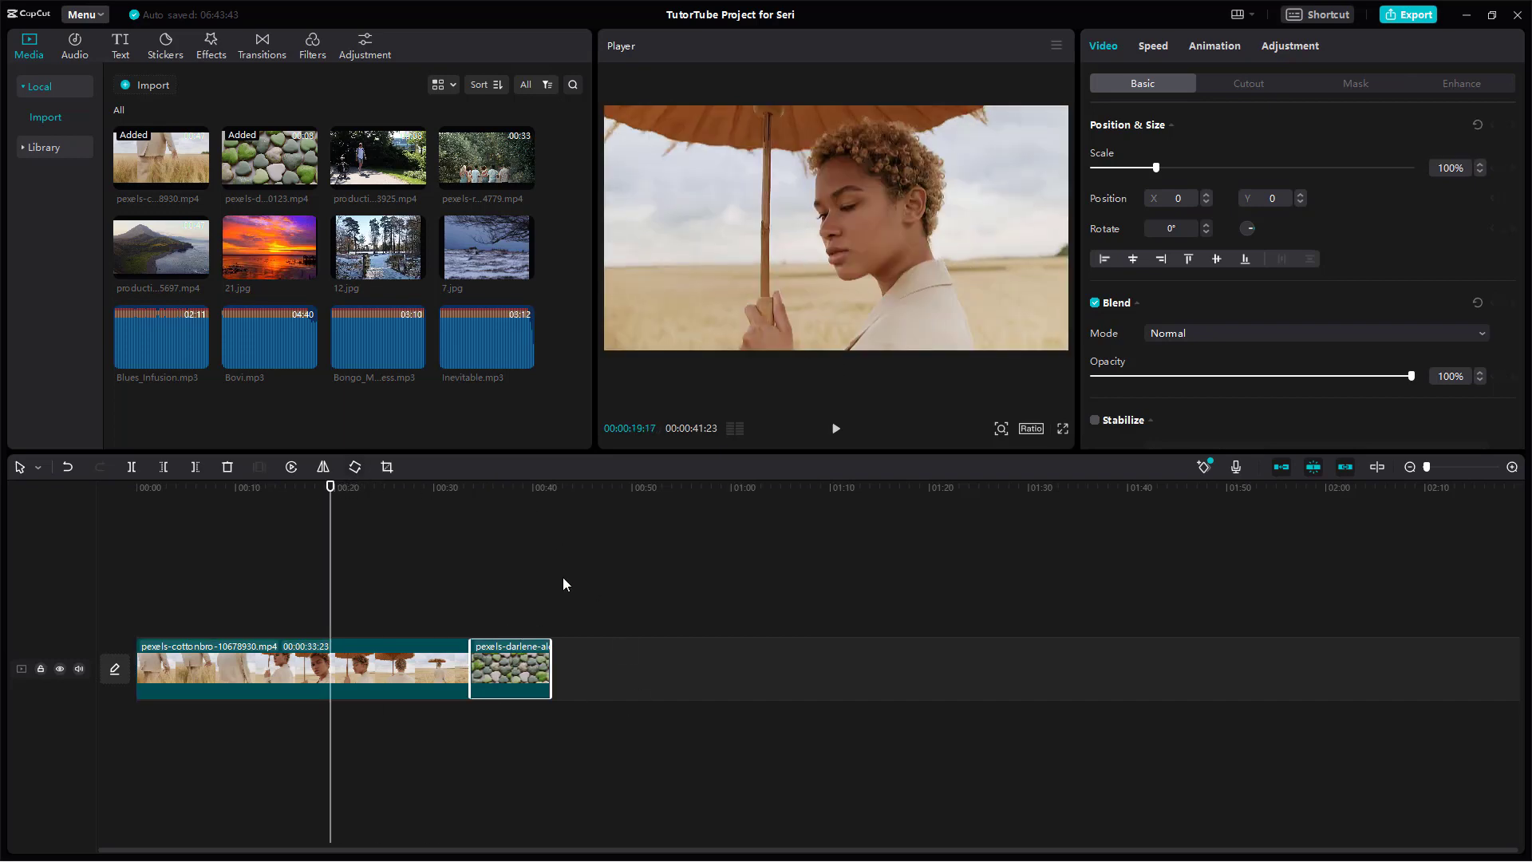
click(140, 487)
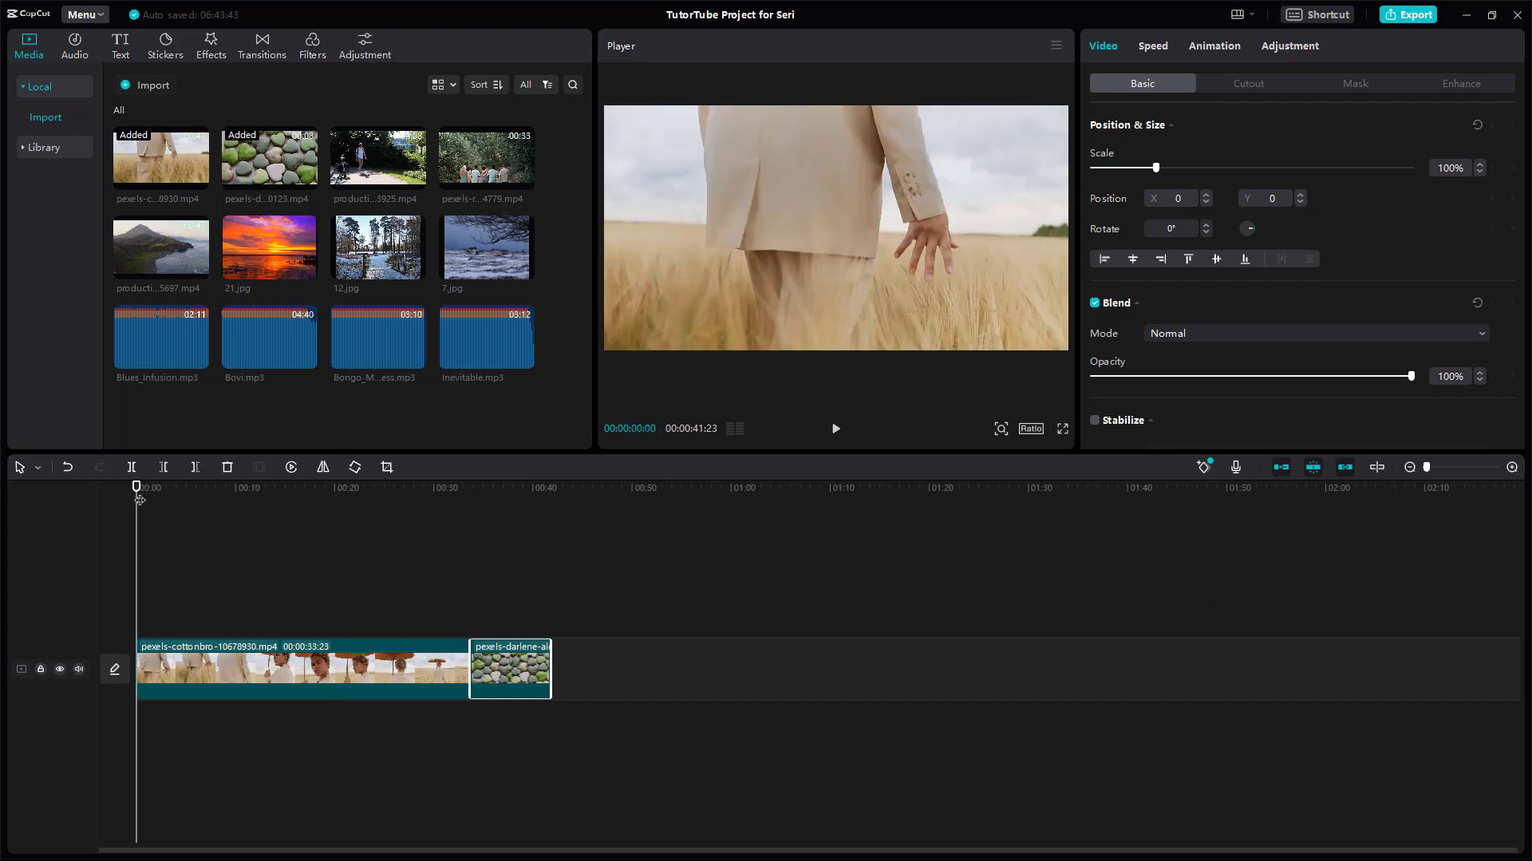
click(549, 490)
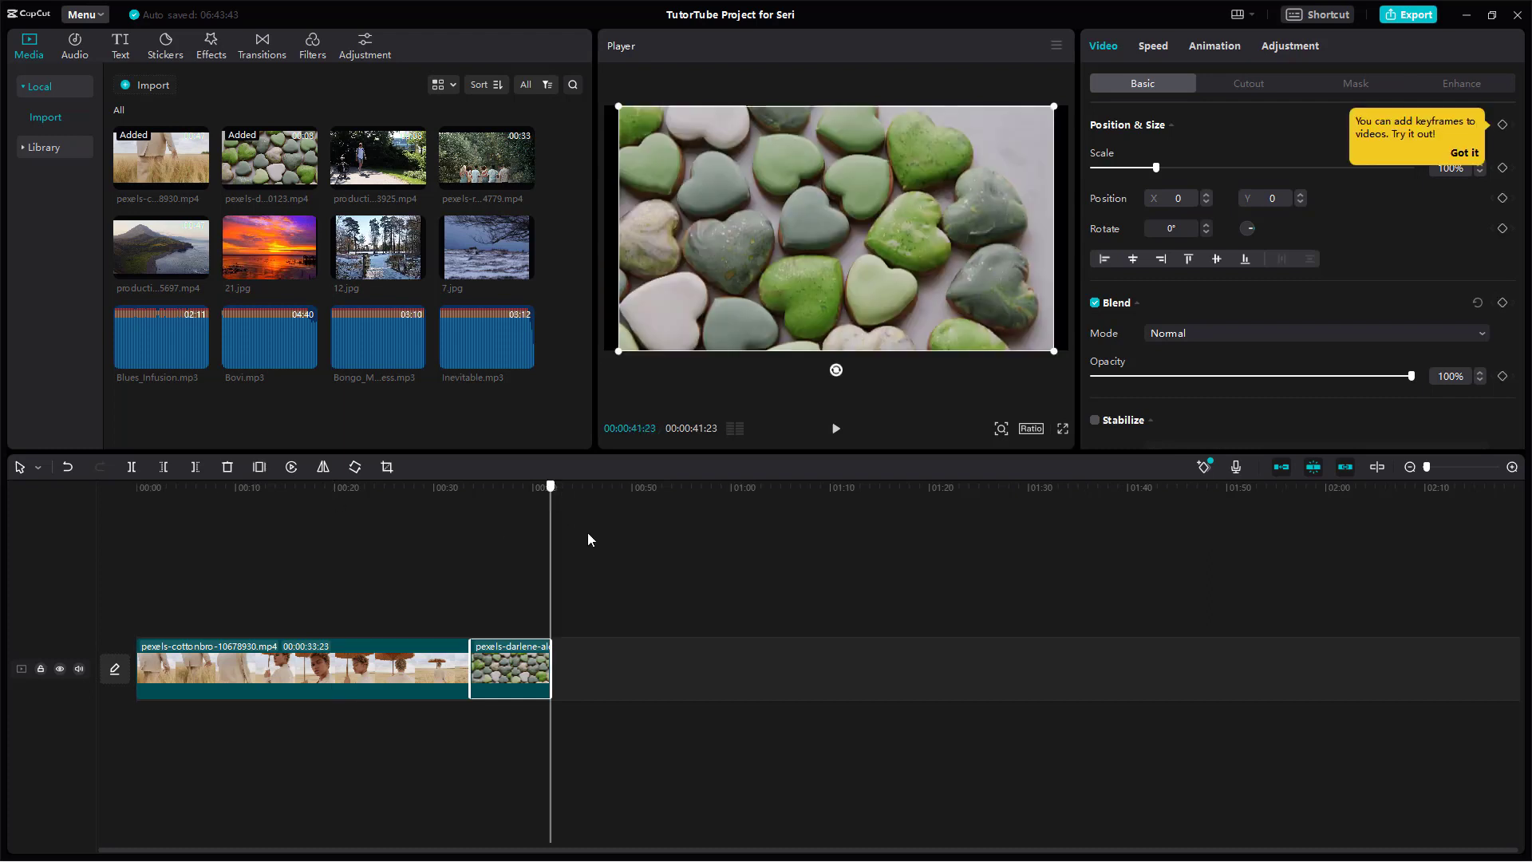
drag(548, 488, 458, 488)
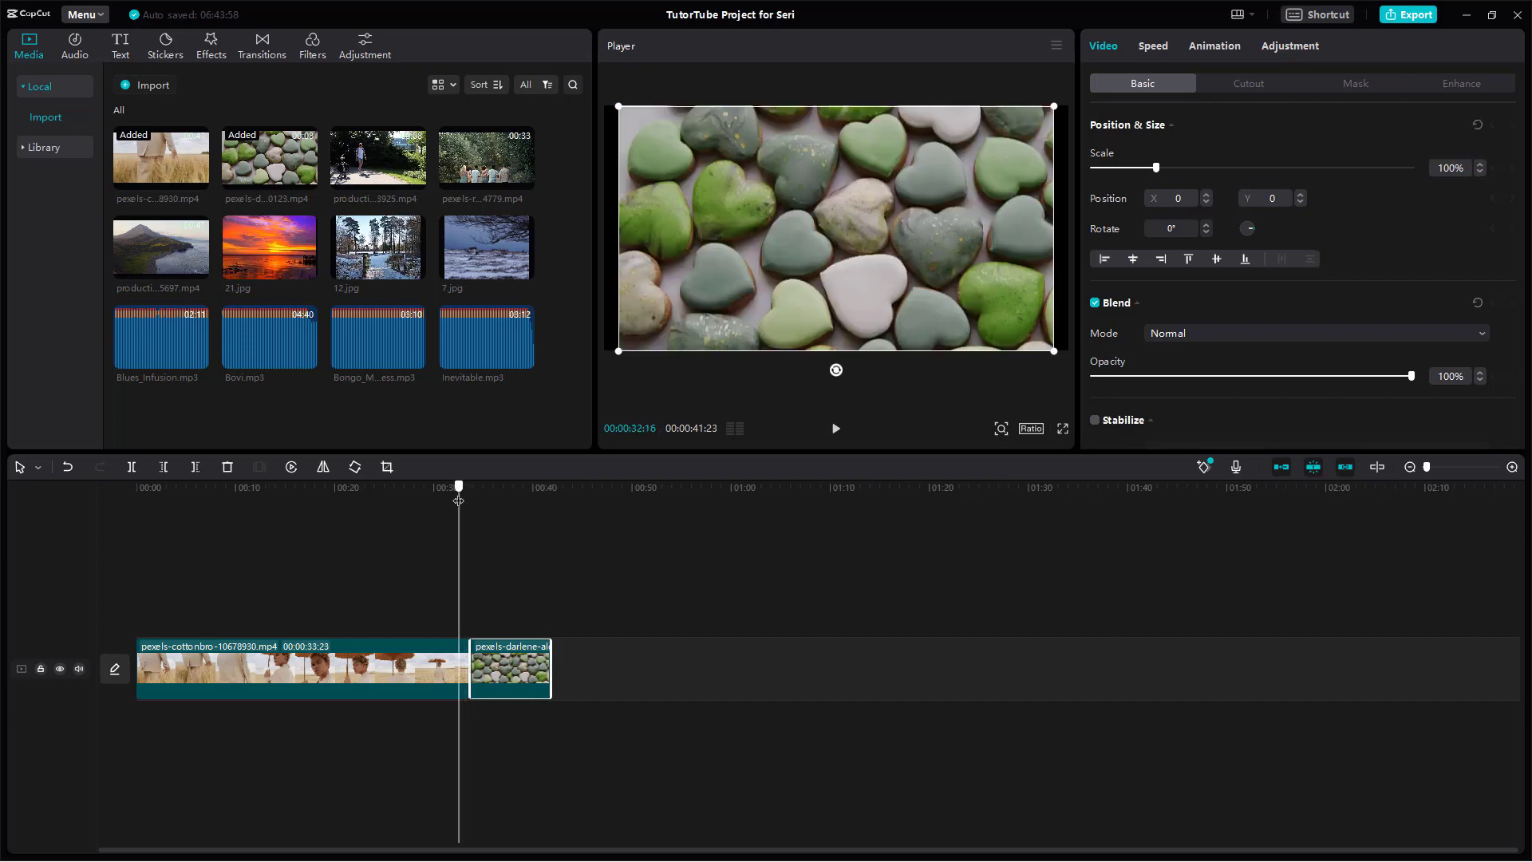
click(557, 487)
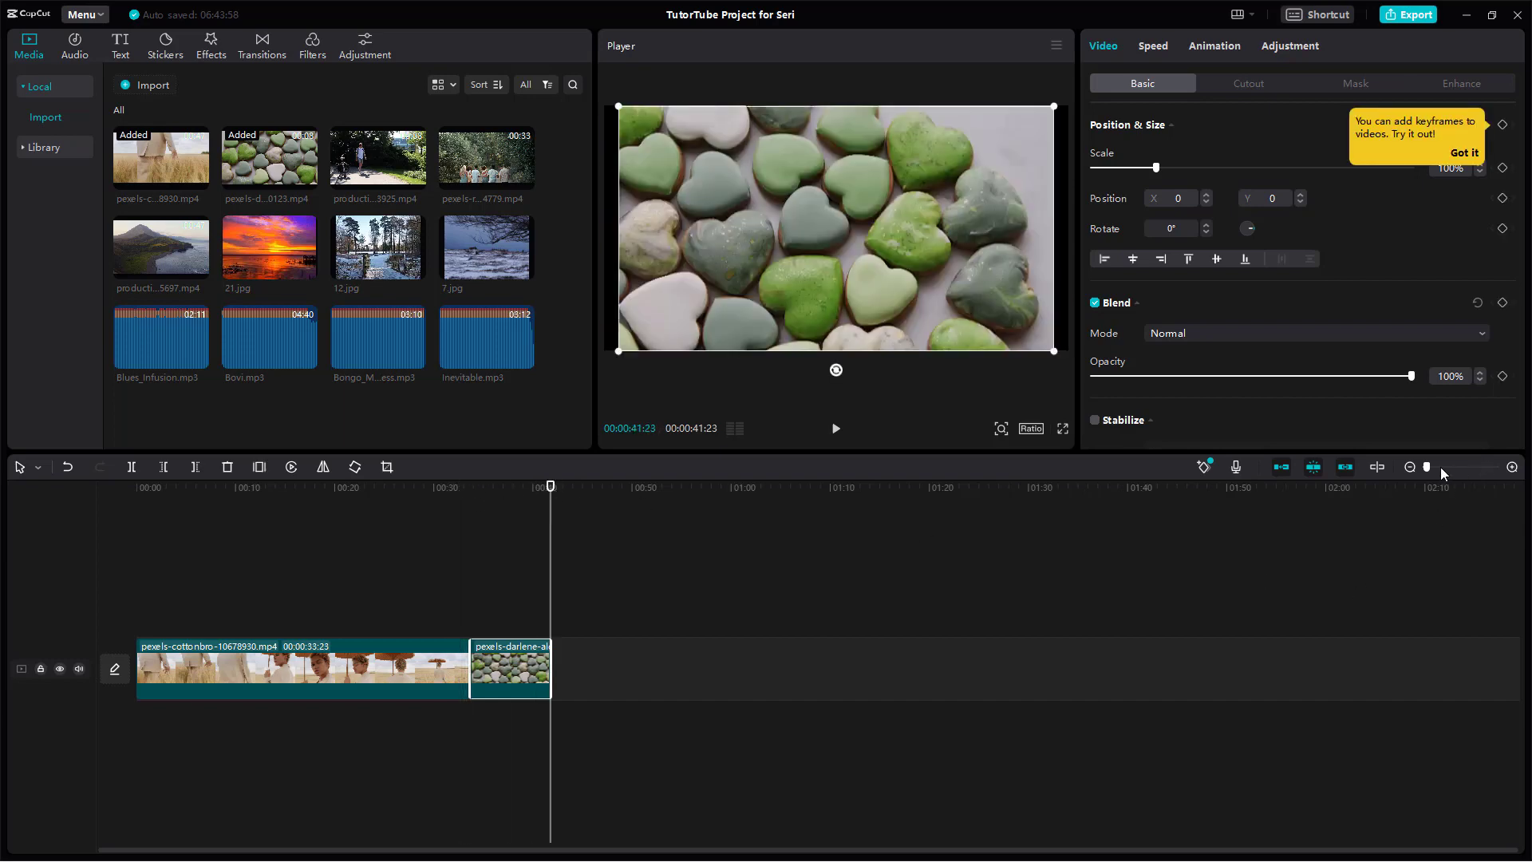
drag(548, 488, 596, 492)
drag(551, 486, 4, 513)
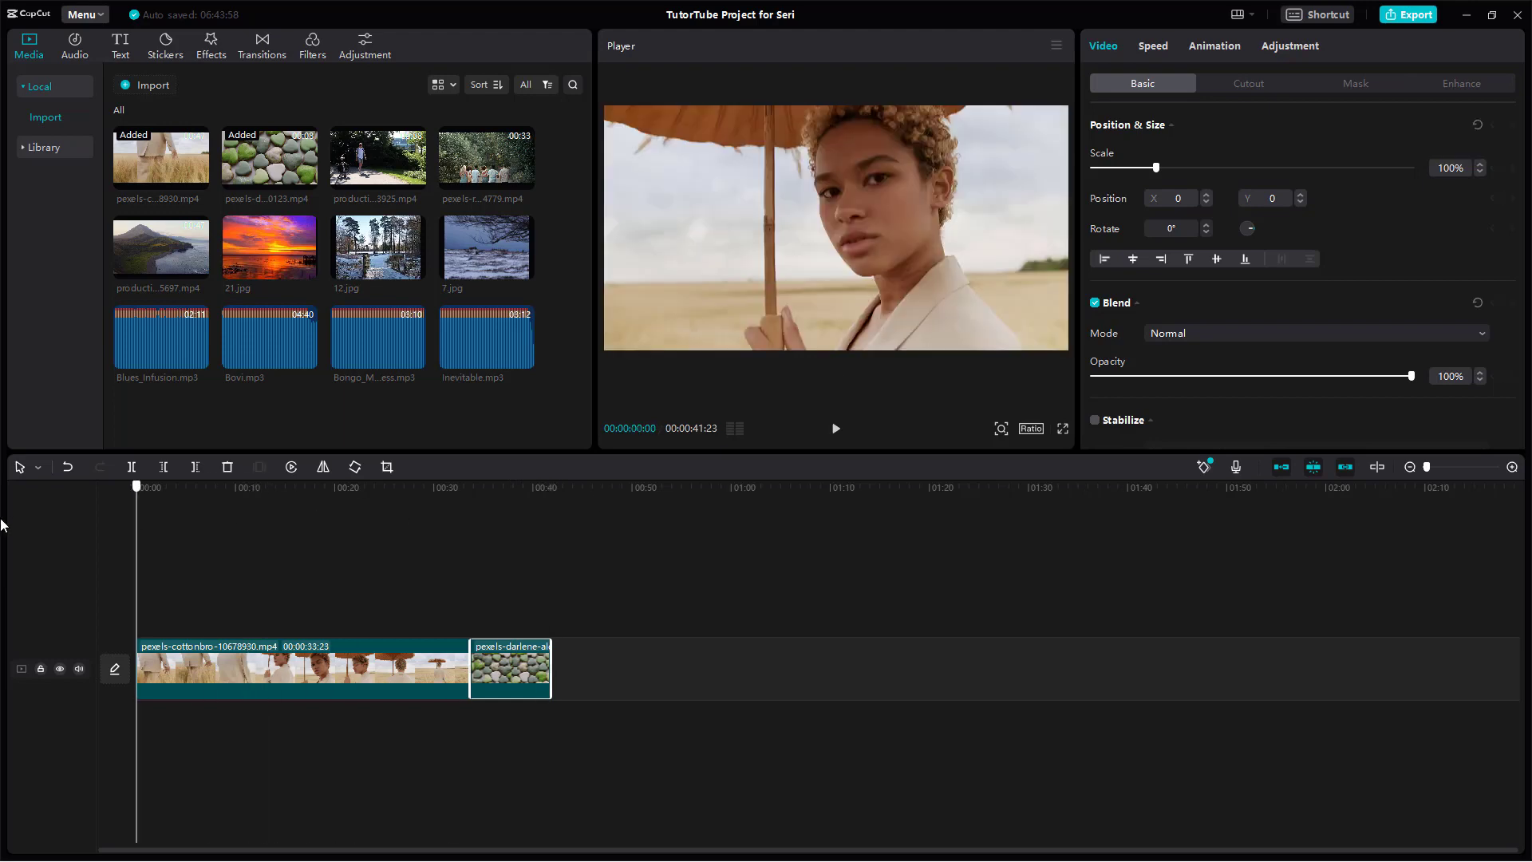
click(835, 429)
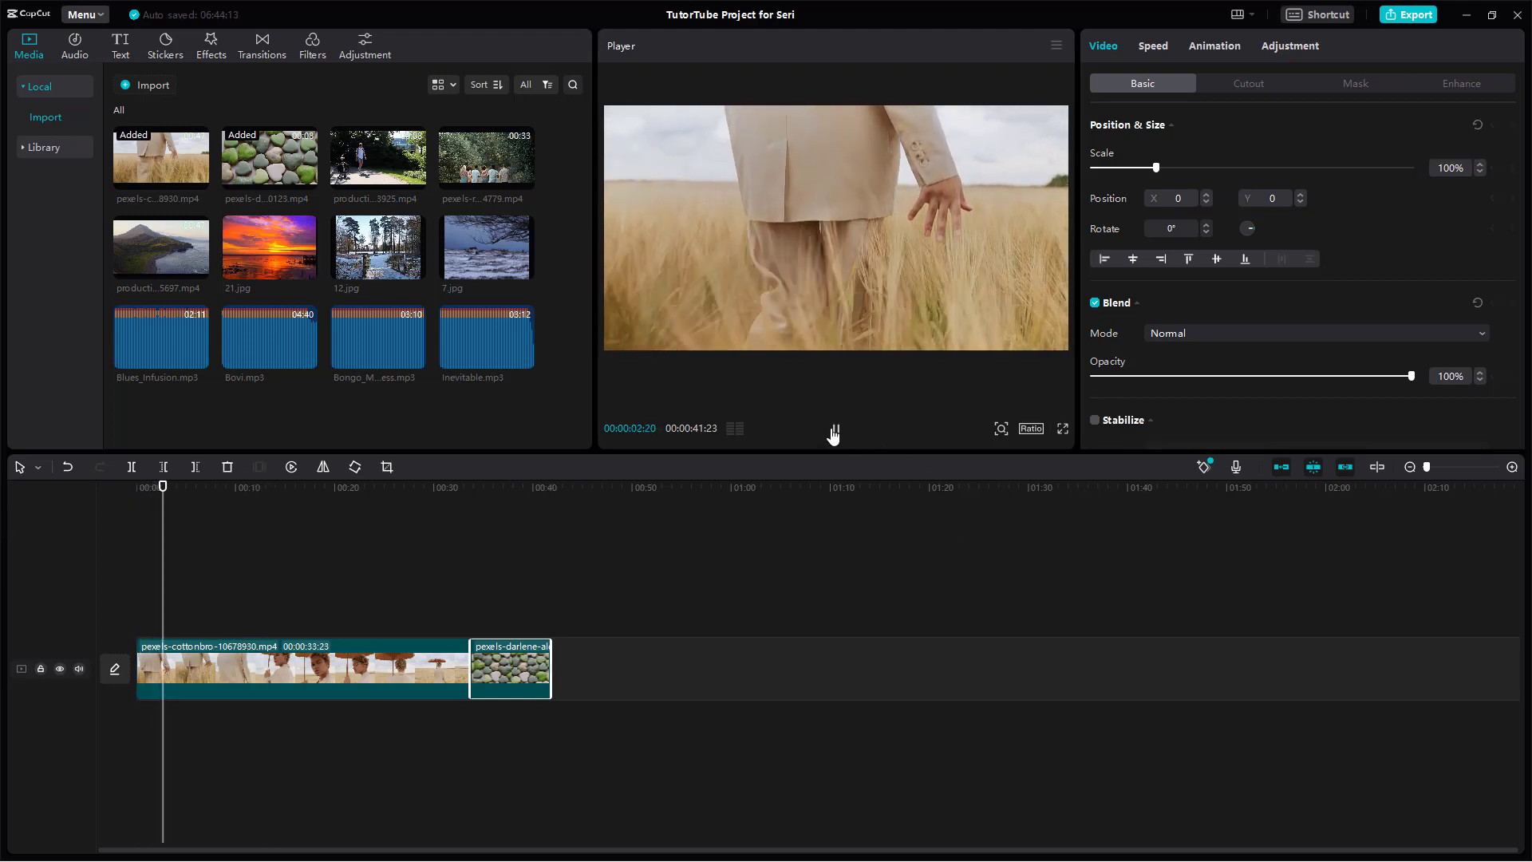
click(835, 430)
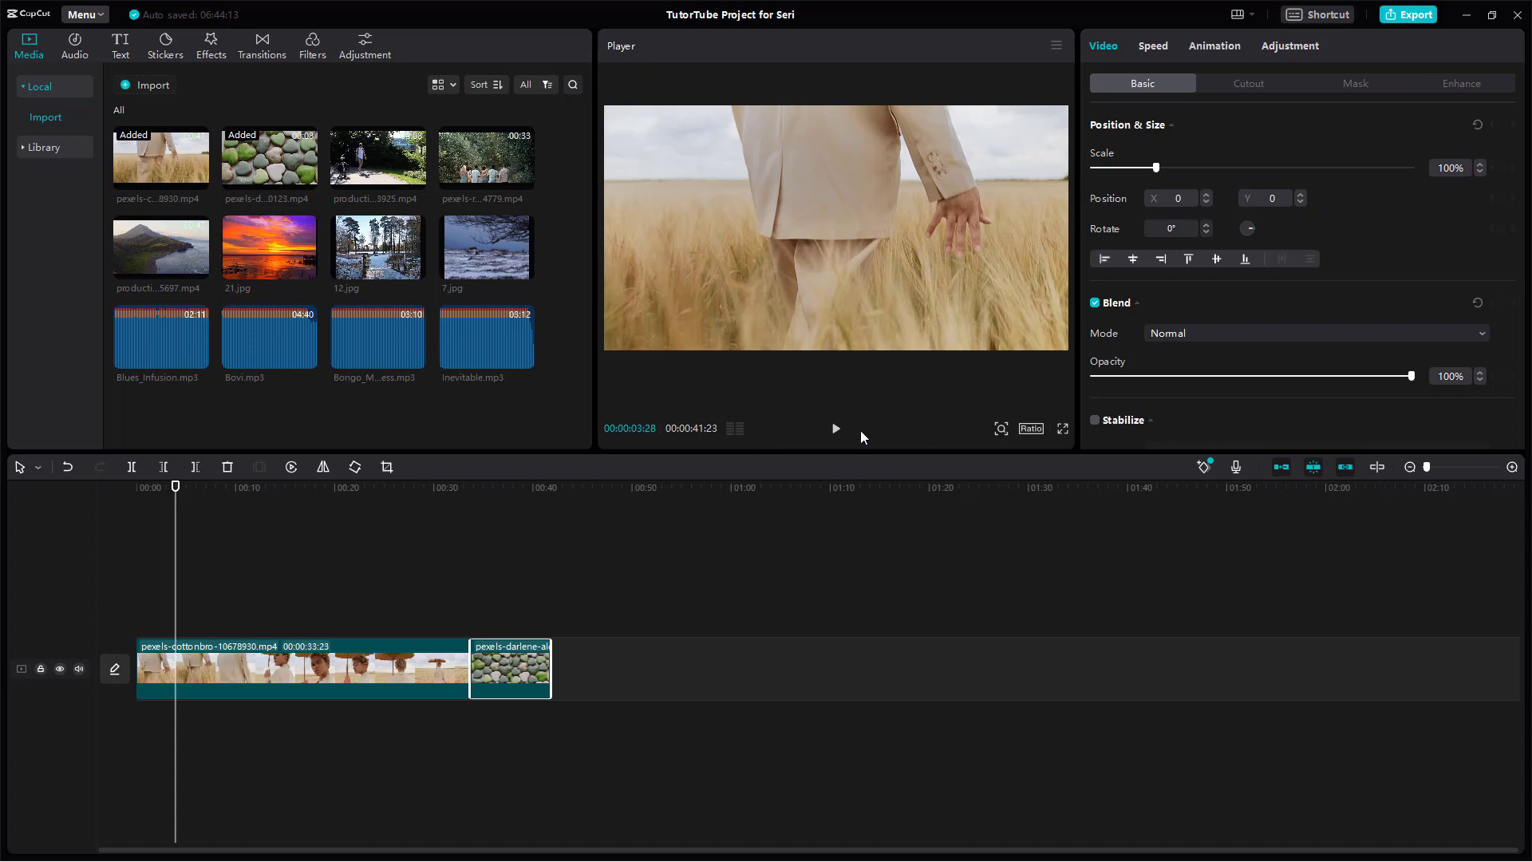
Step: Zoom the timeline in closely around its end, moving the playhead to the end
drag(1426, 467, 1435, 469)
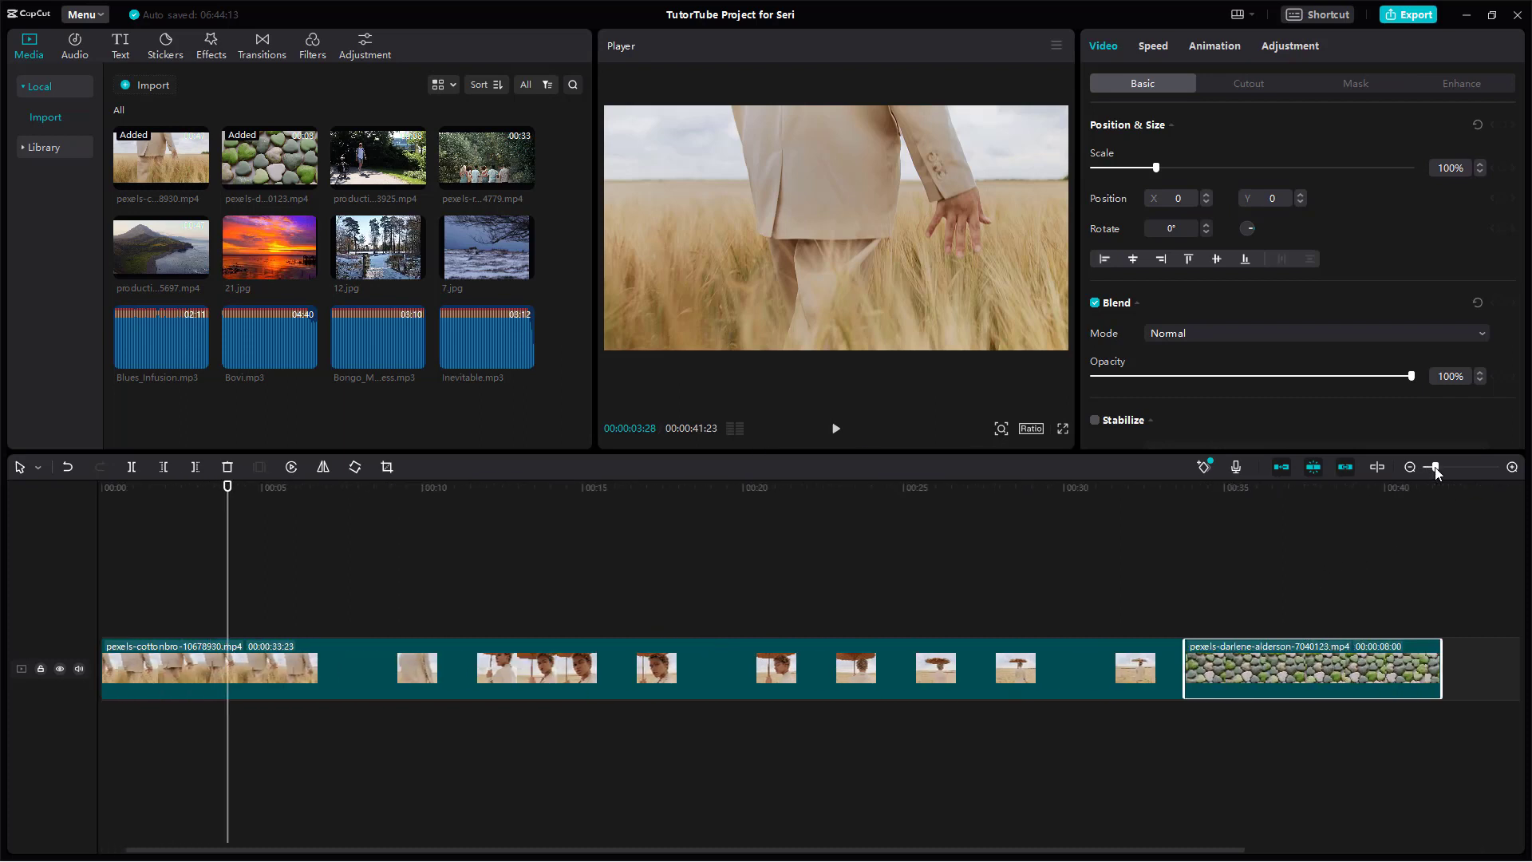
click(1428, 496)
click(1427, 492)
drag(1427, 491, 1443, 501)
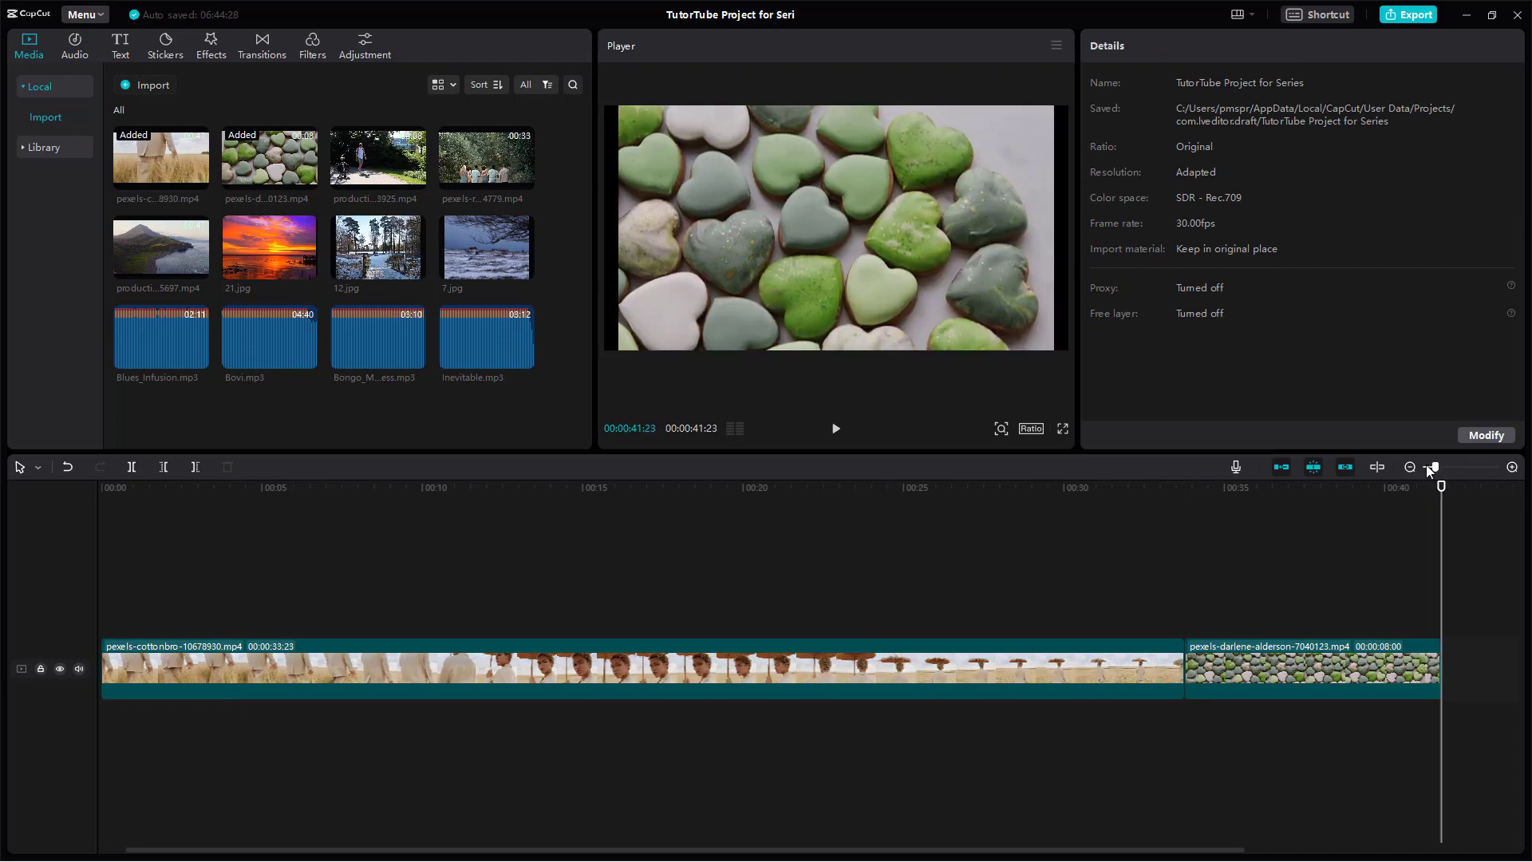
click(1438, 468)
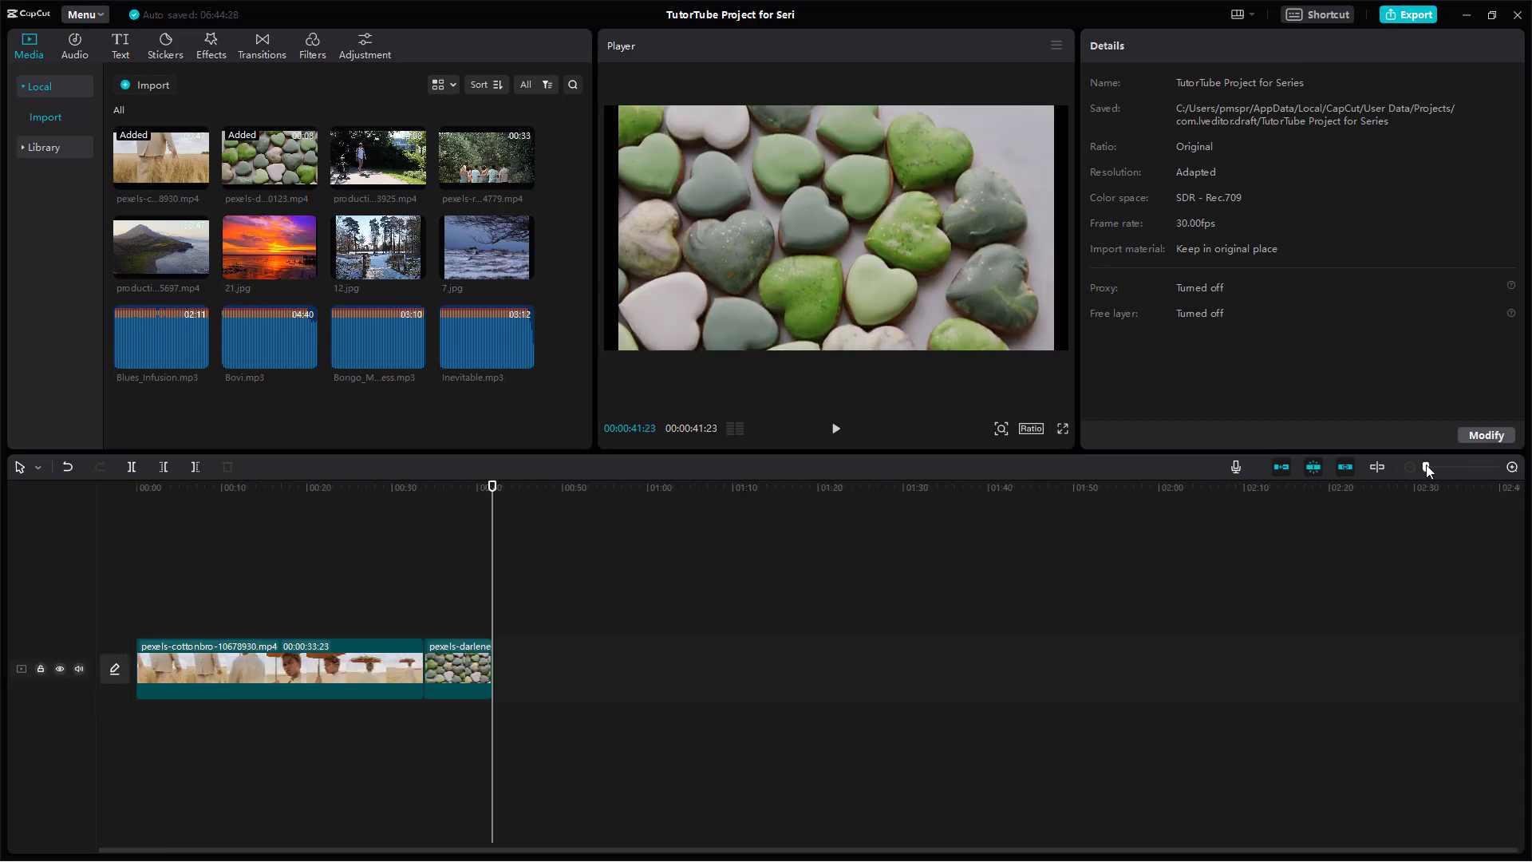
click(1511, 467)
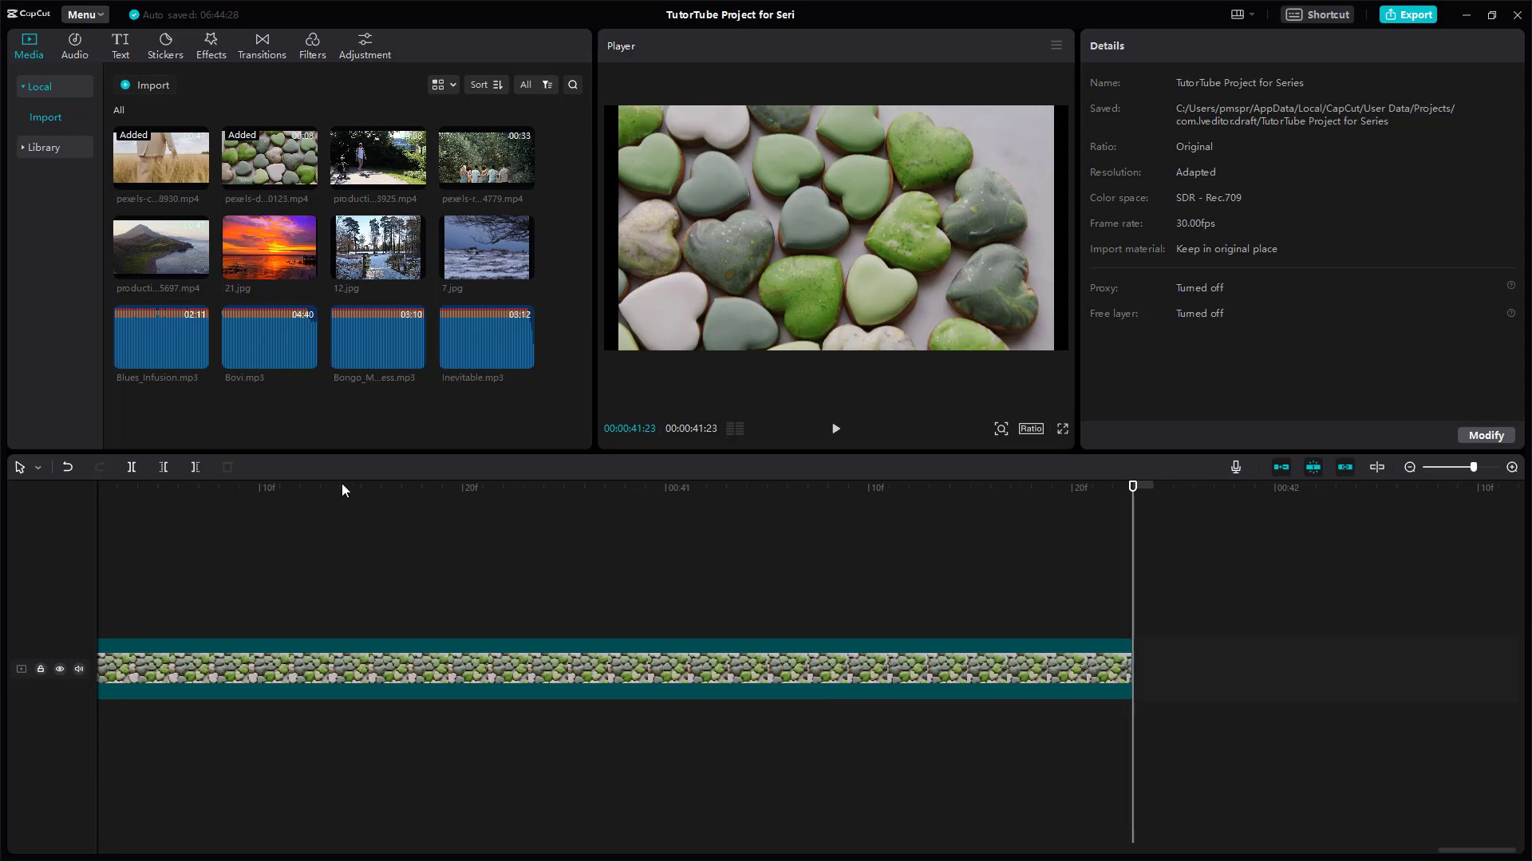
Step: Inspect the hearts clip frame by frame at 40:21–40:27, then zoom back out to the end
drag(259, 487, 564, 487)
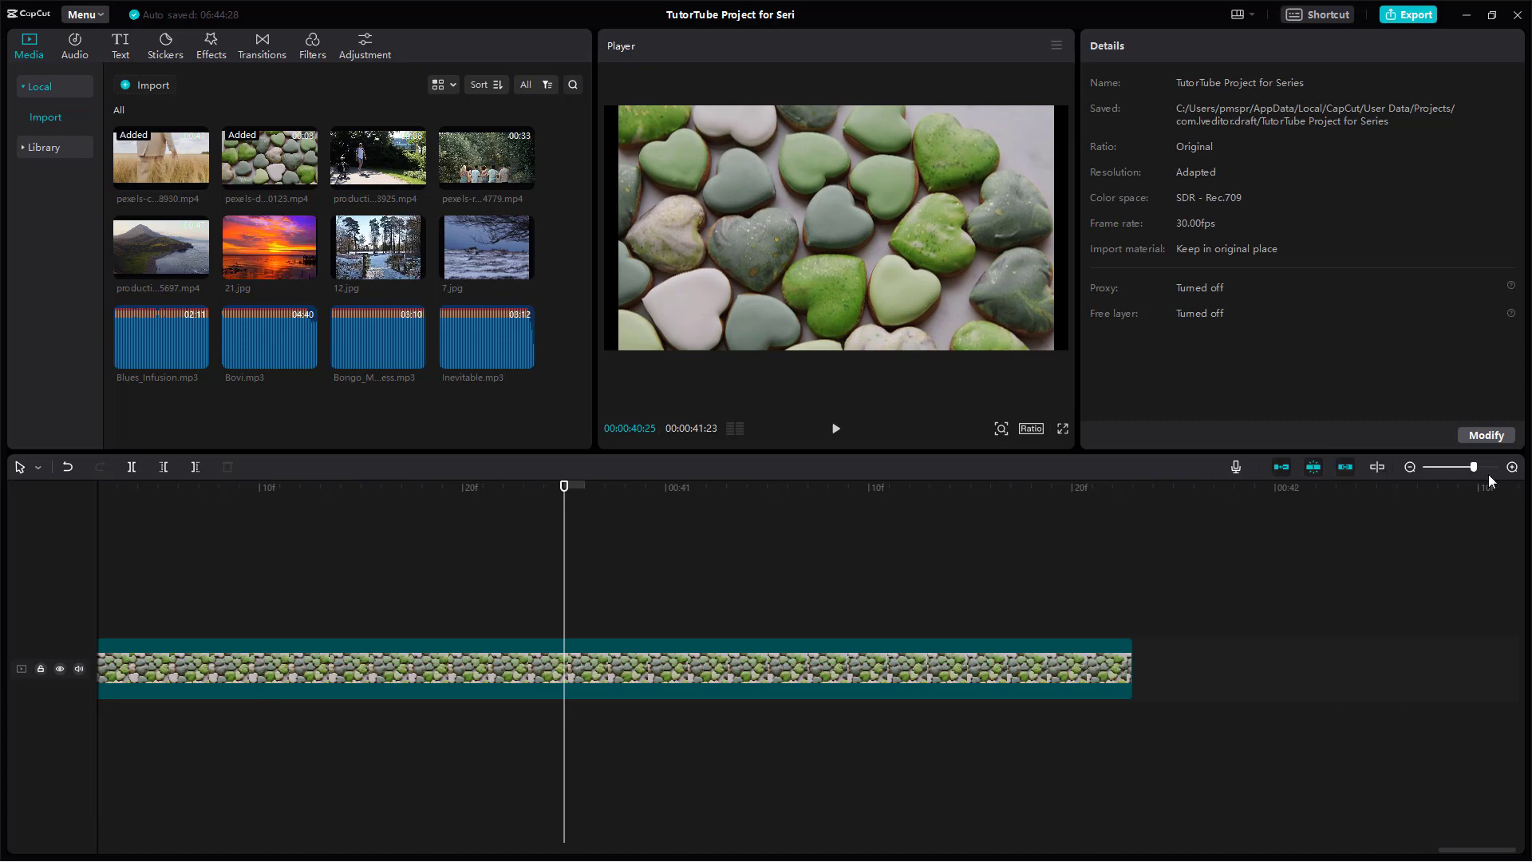
click(1514, 469)
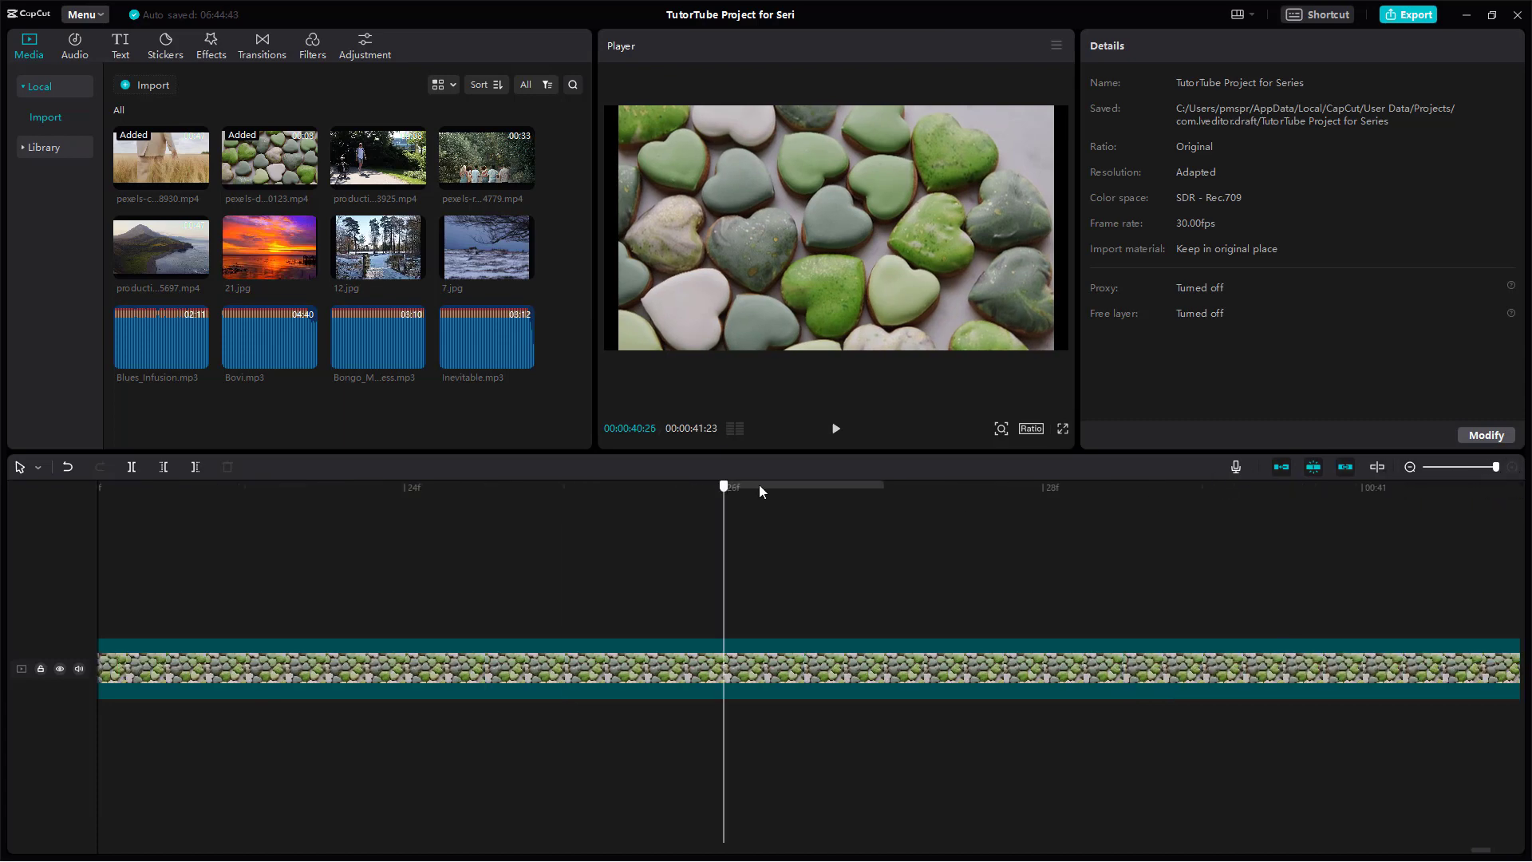
click(949, 512)
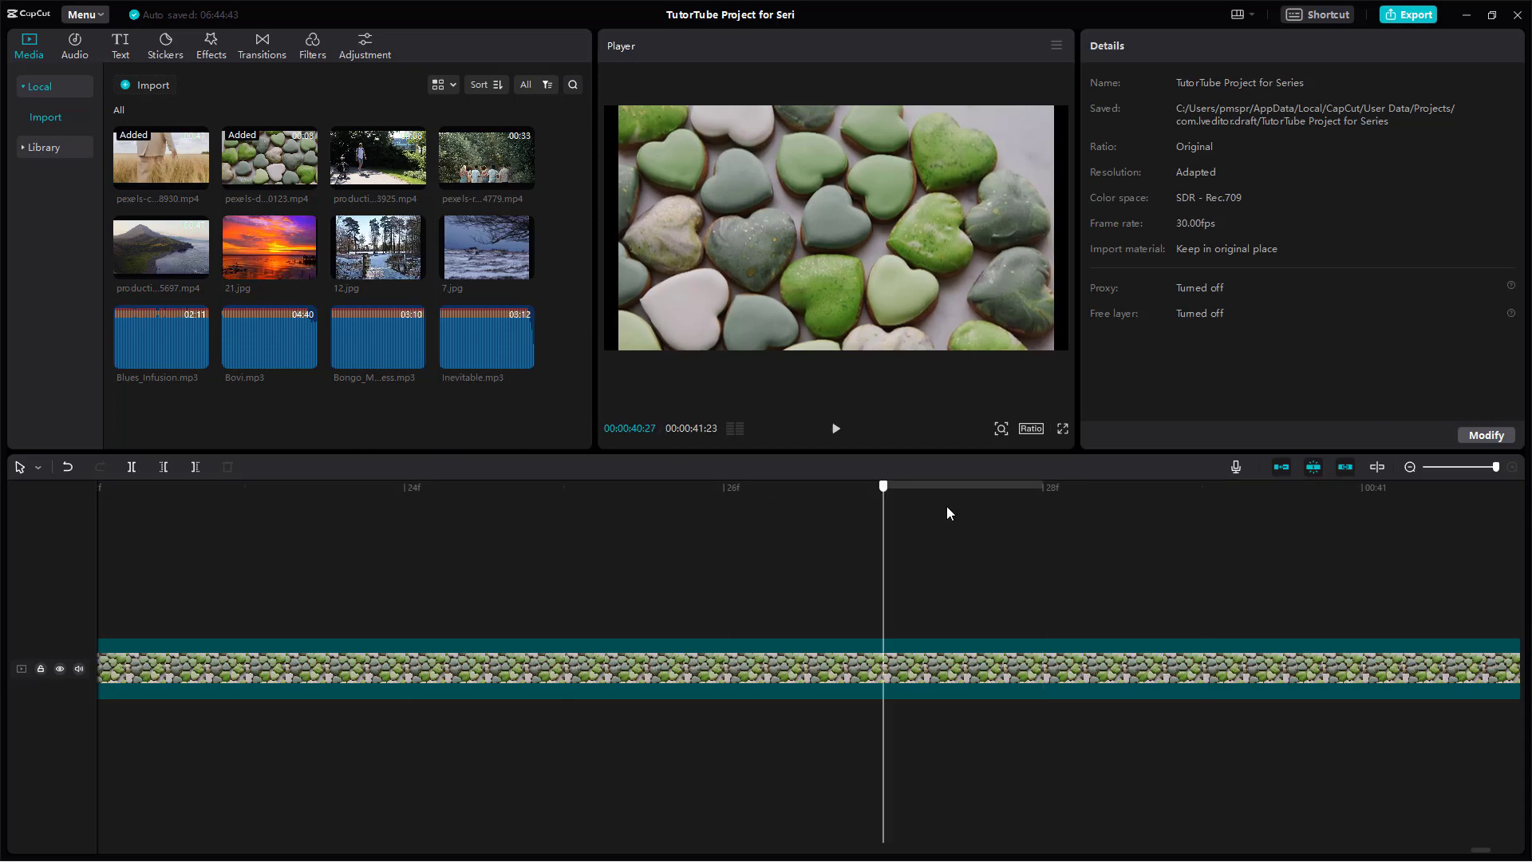
click(1410, 468)
click(1410, 468)
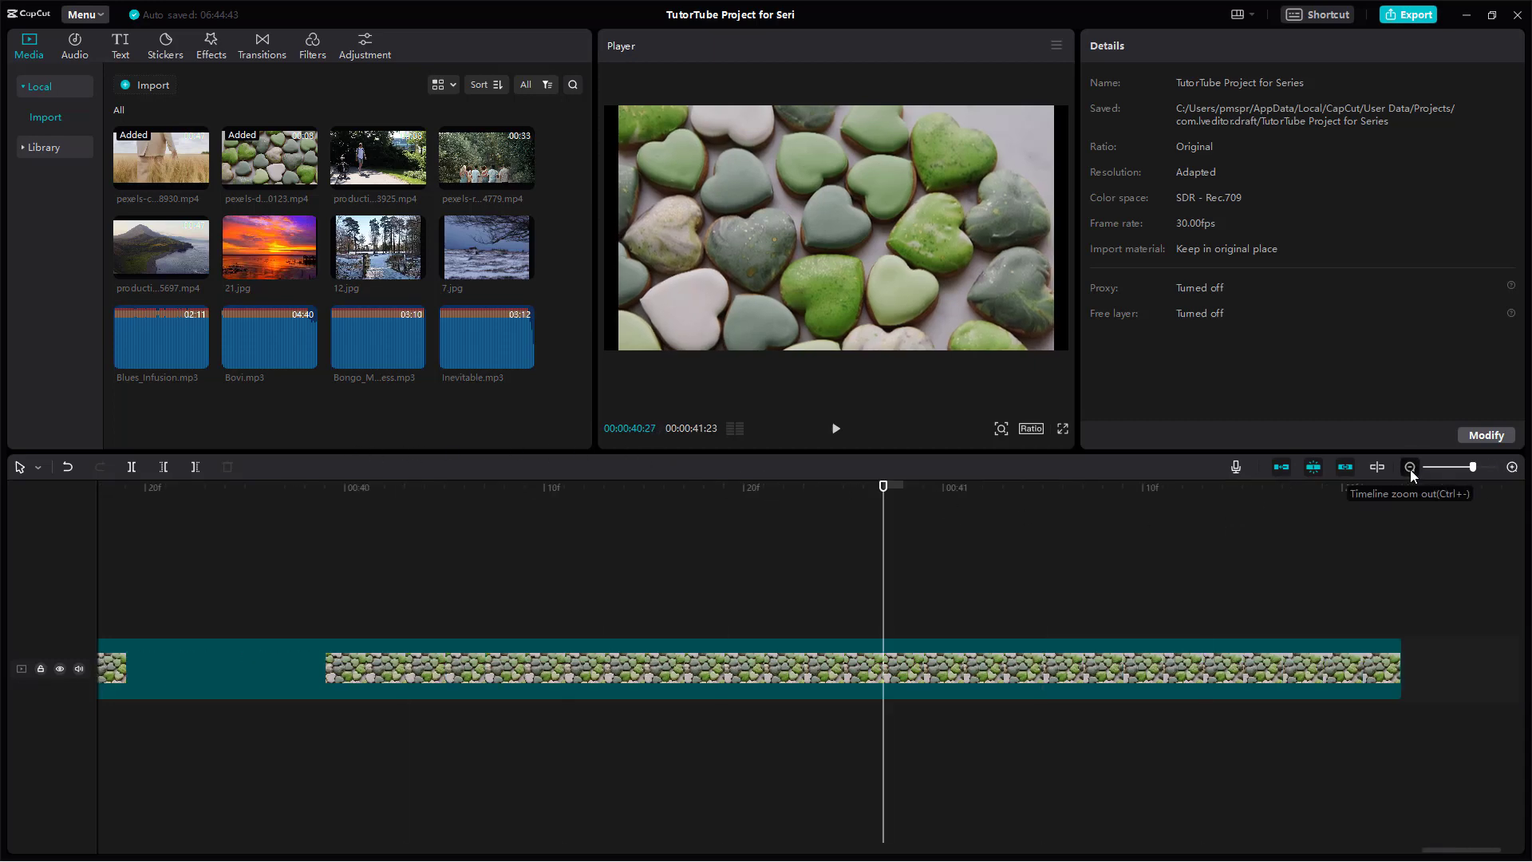
click(1410, 467)
click(1245, 656)
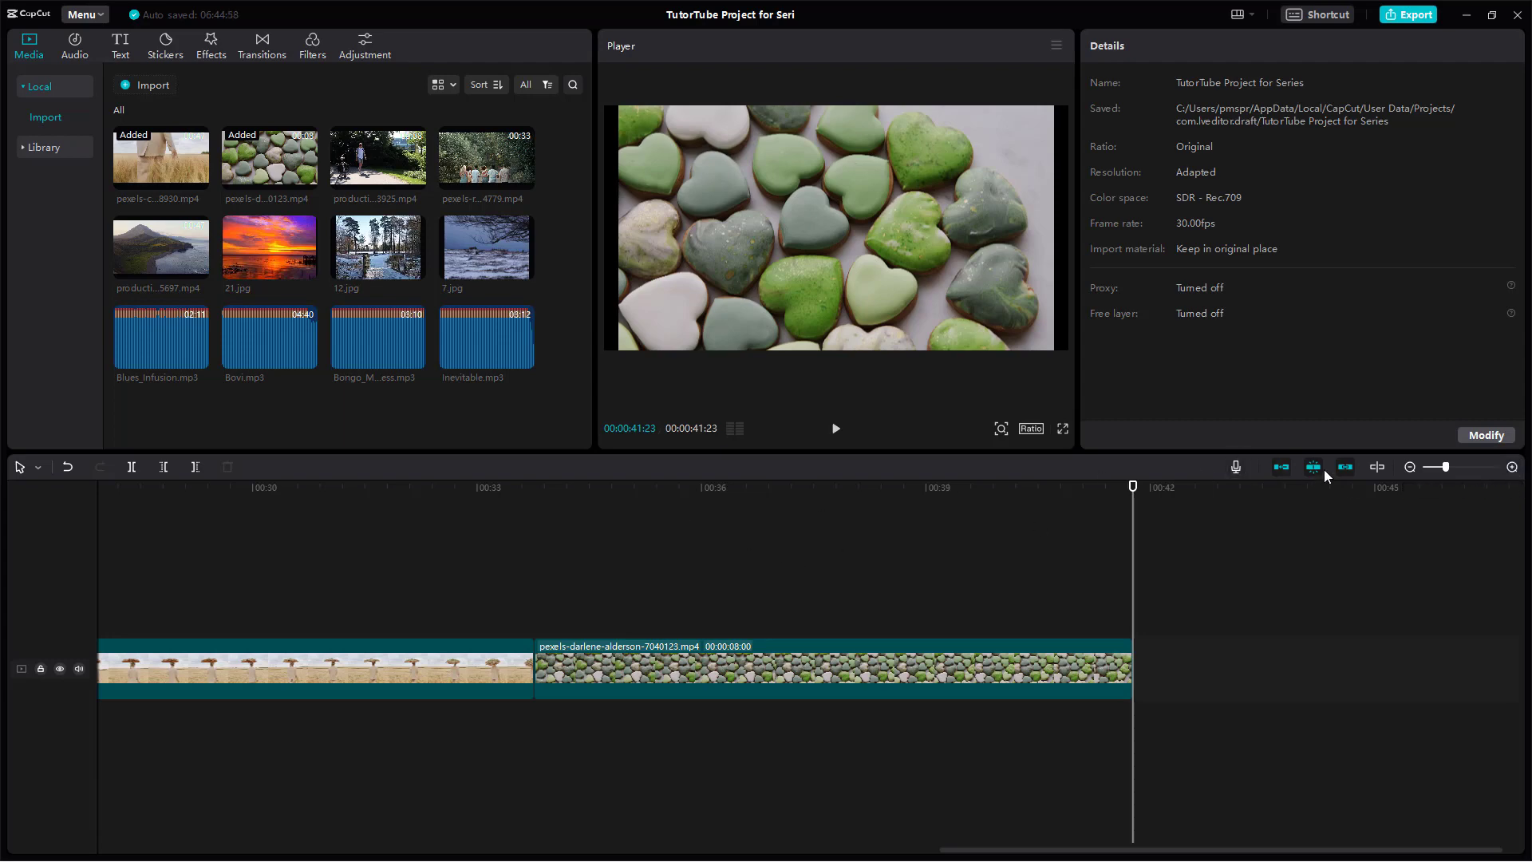
Step: Zoom out to show both clips, totalling 00:00:41:23, and place the playhead near 00:09
click(1413, 467)
click(1412, 467)
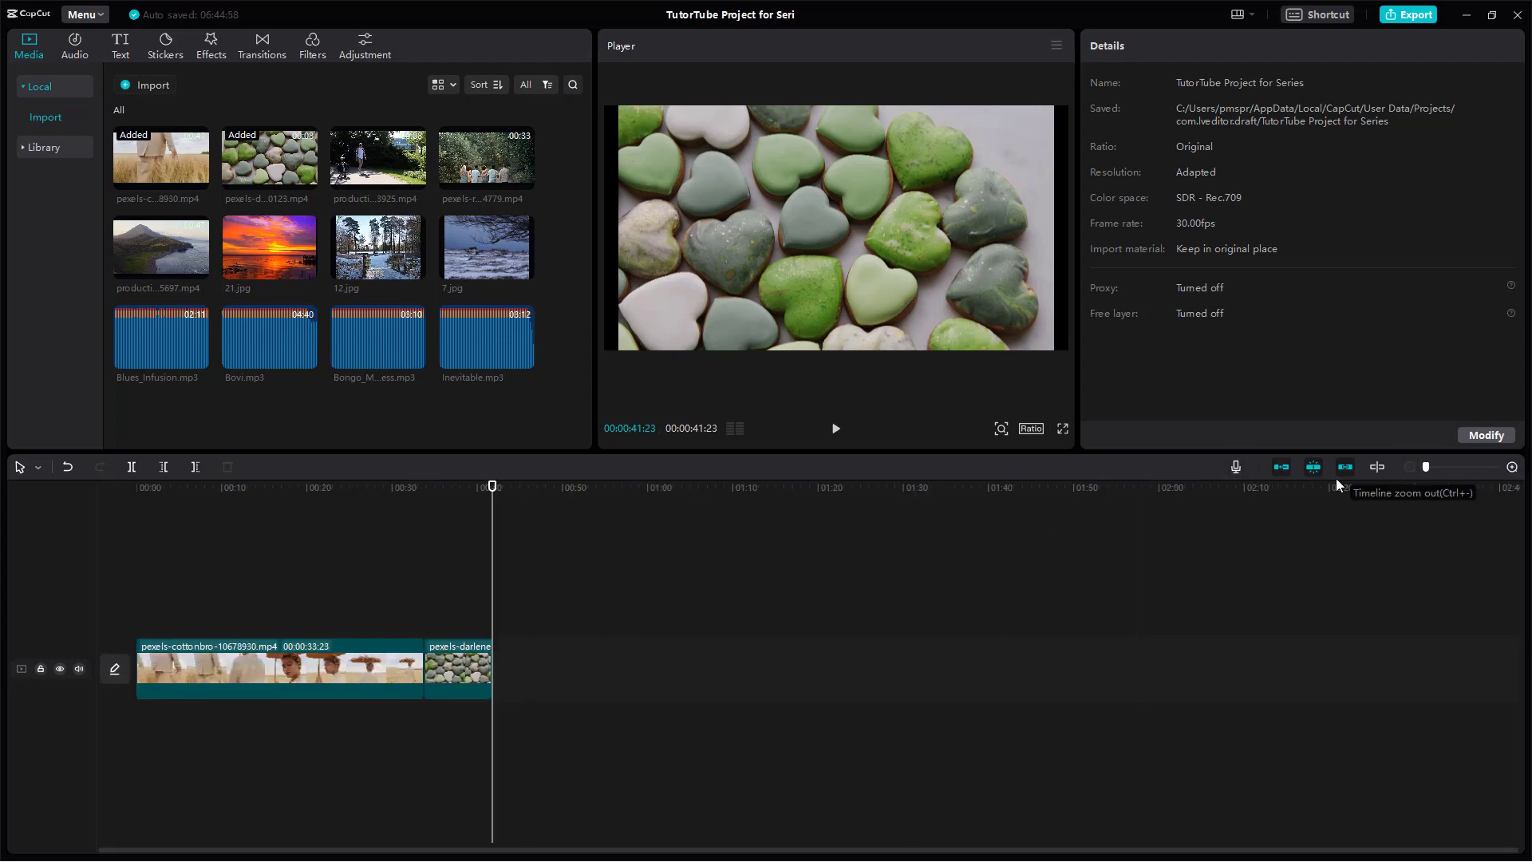
click(213, 504)
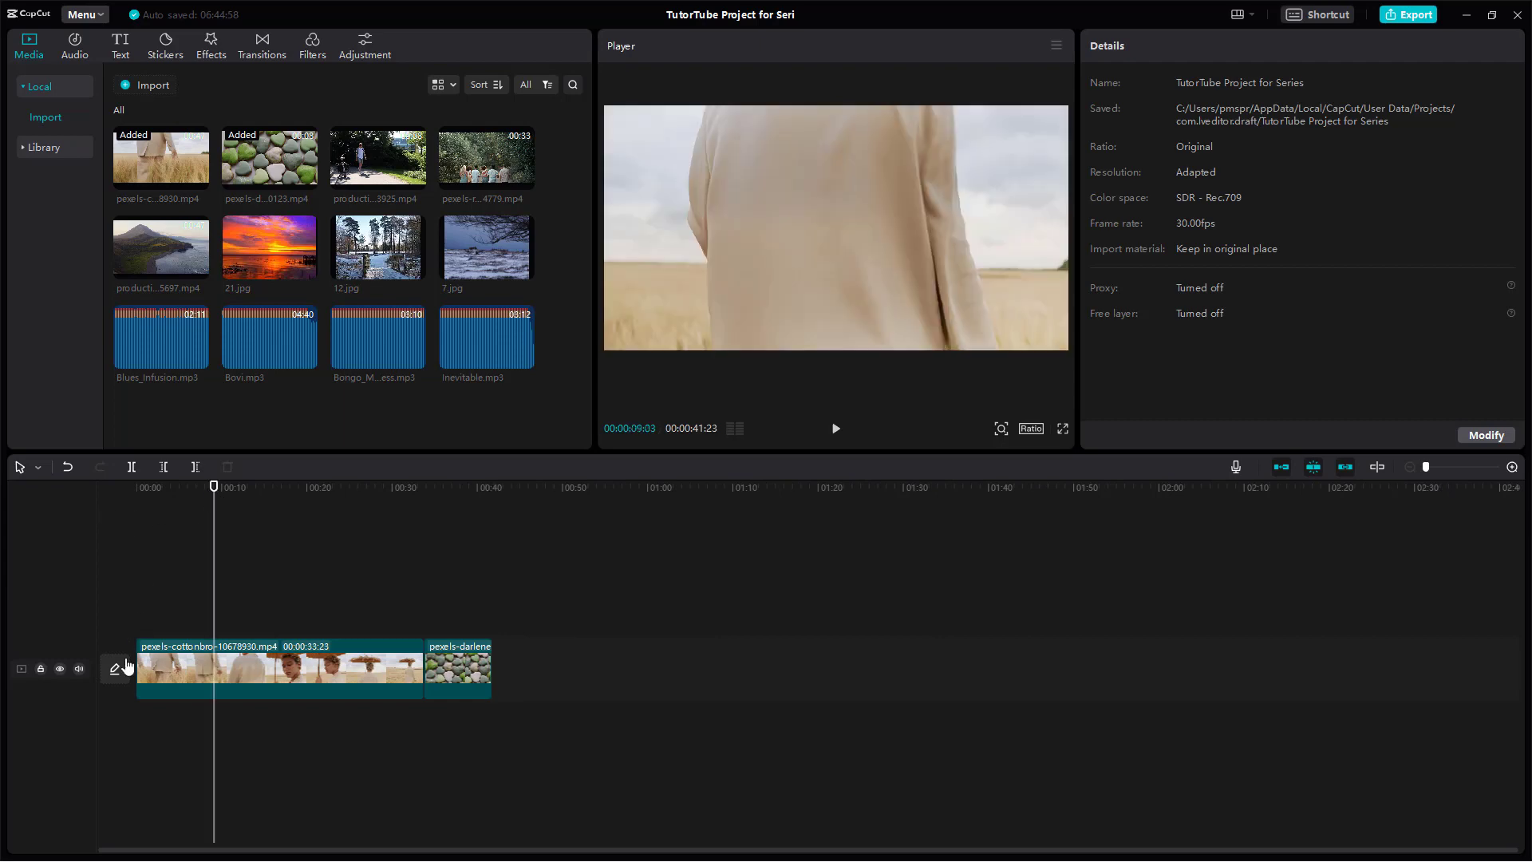